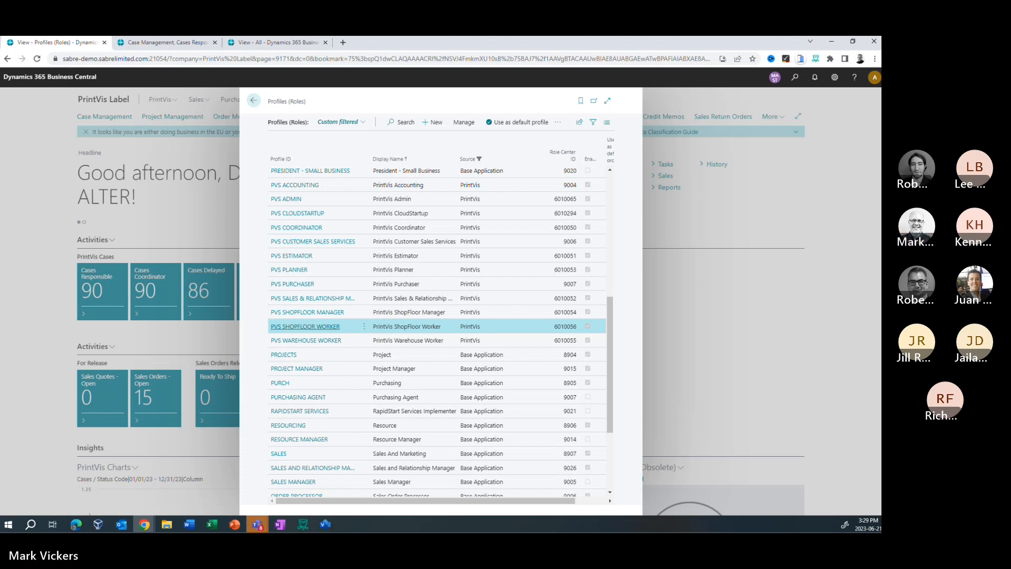
{"action": "key", "text": "alt+Tab"}
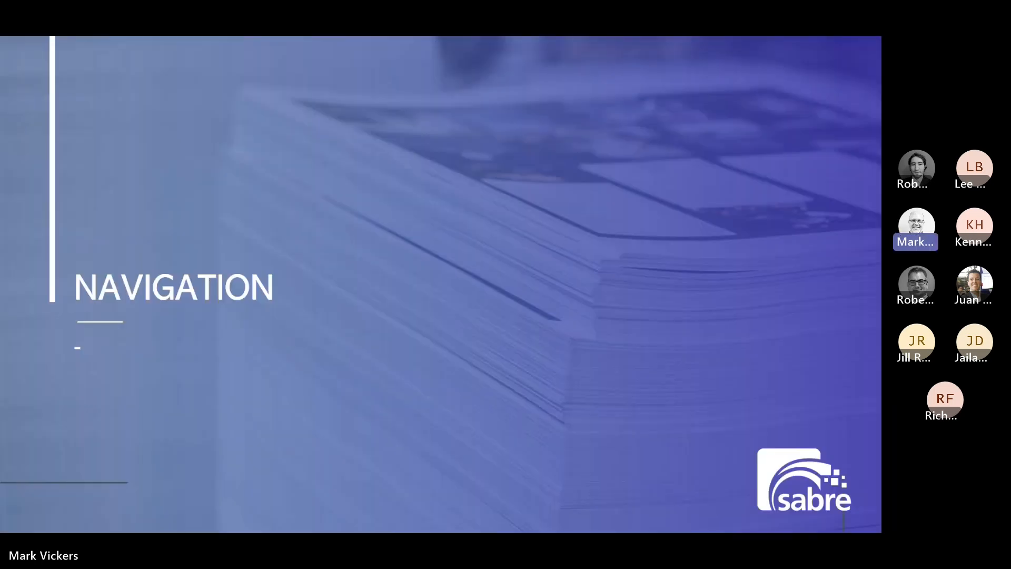
{"action": "key", "text": "alt+Tab"}
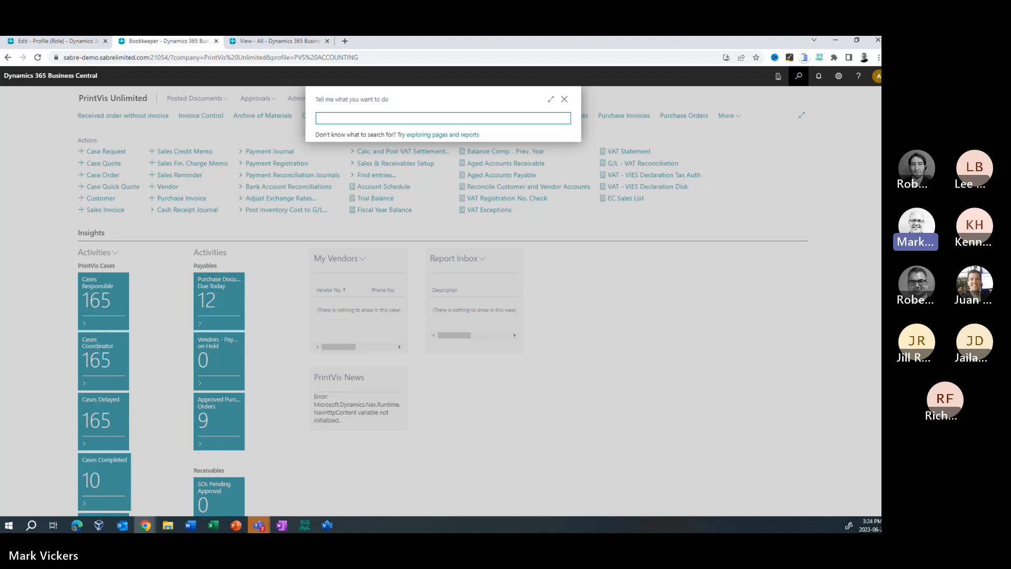
{"action": "type", "text": "case man"}
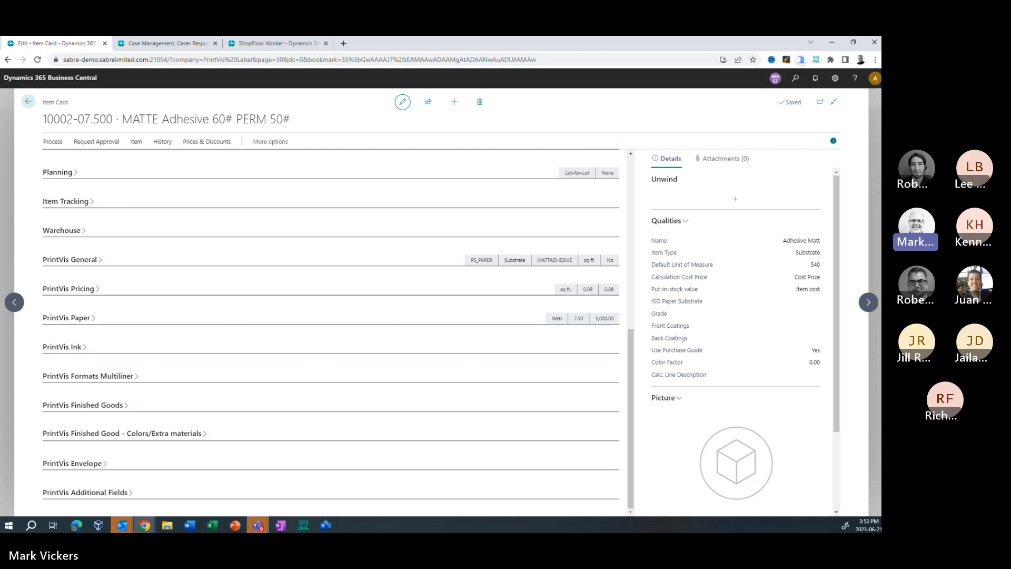
{"action": "left_click", "coordinate": [70, 259]}
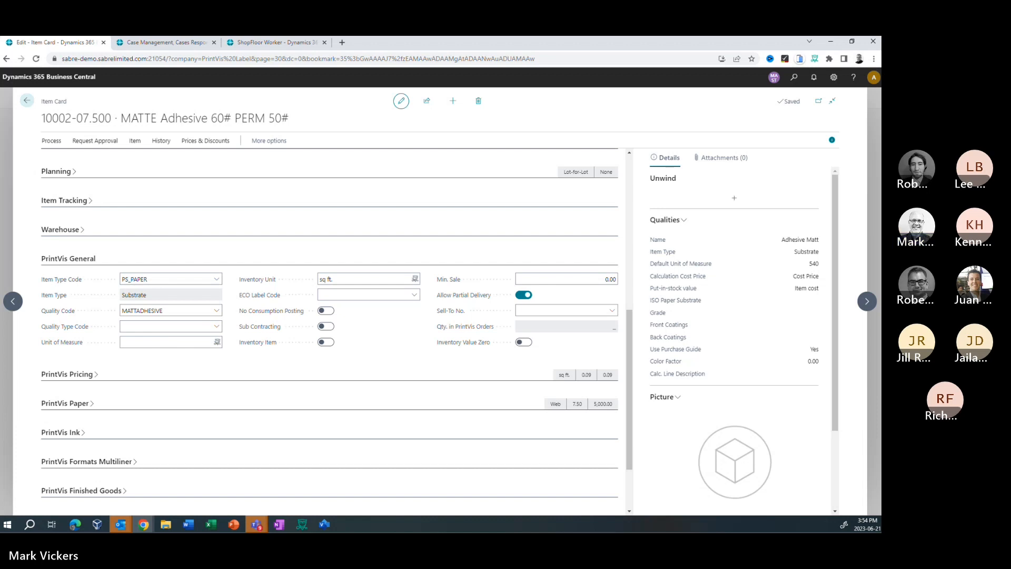
{"action": "key", "text": "alt+Tab"}
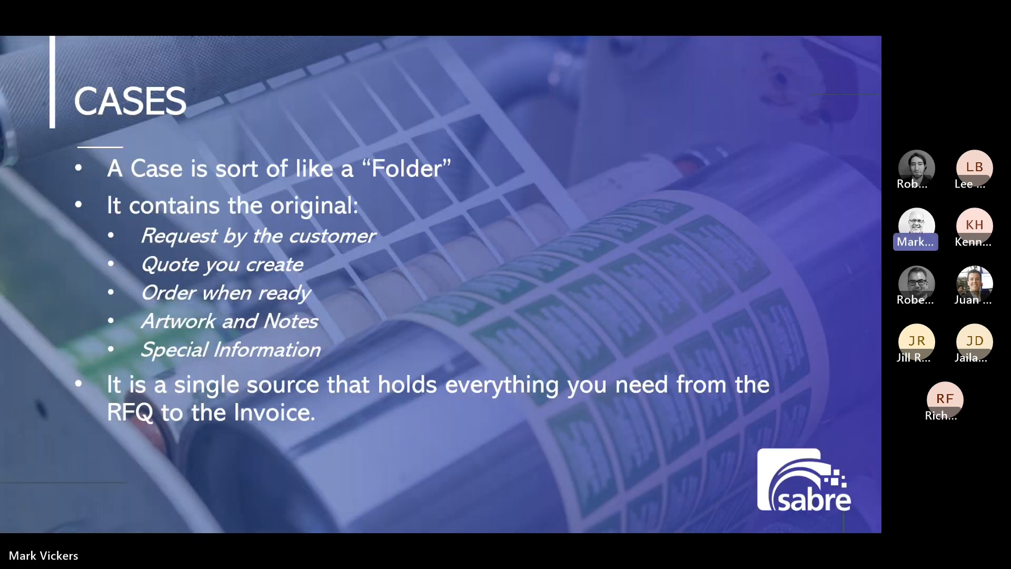
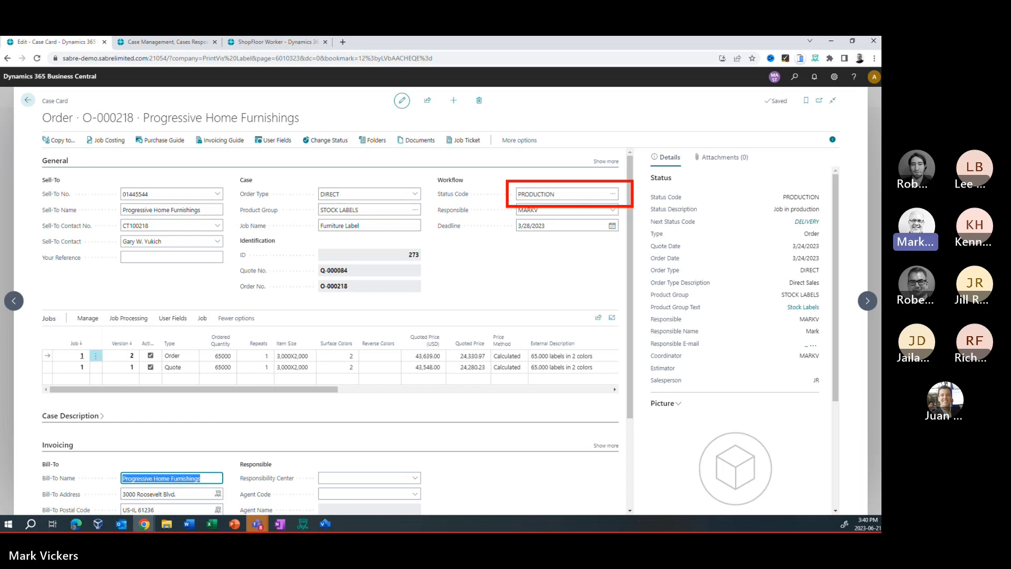
{"action": "key", "text": "Right"}
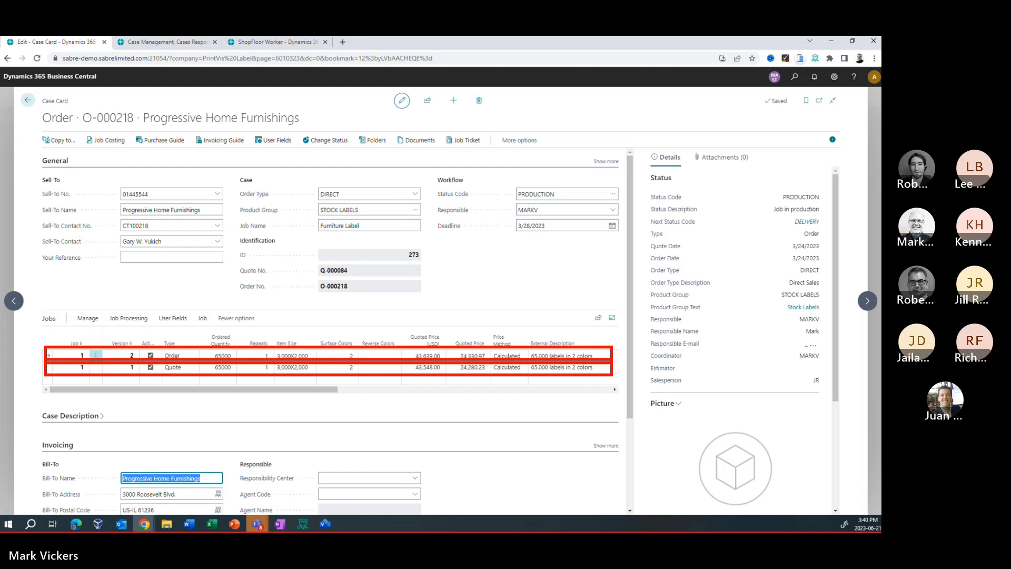
{"action": "key", "text": "Right"}
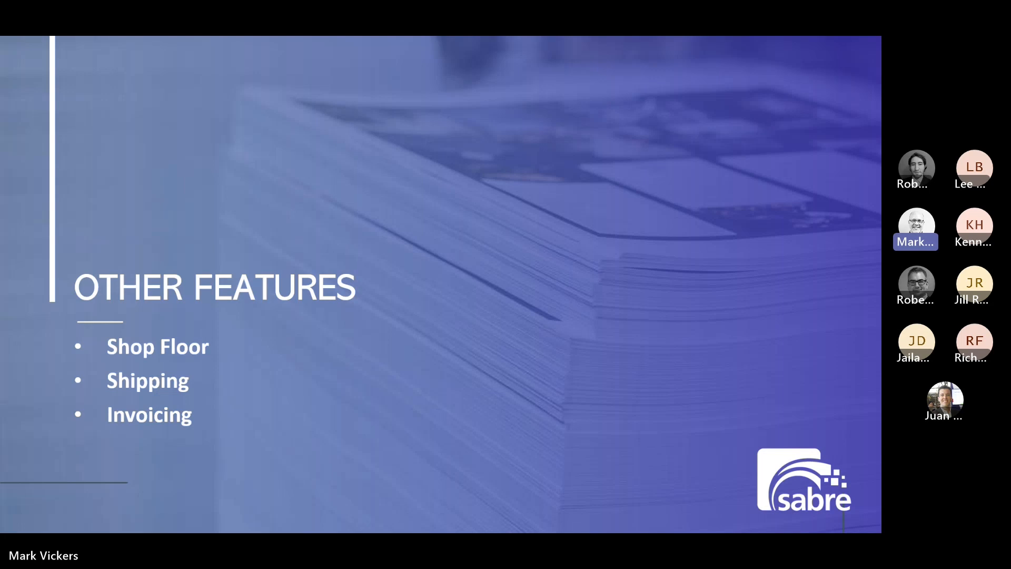
{"action": "key", "text": "Escape"}
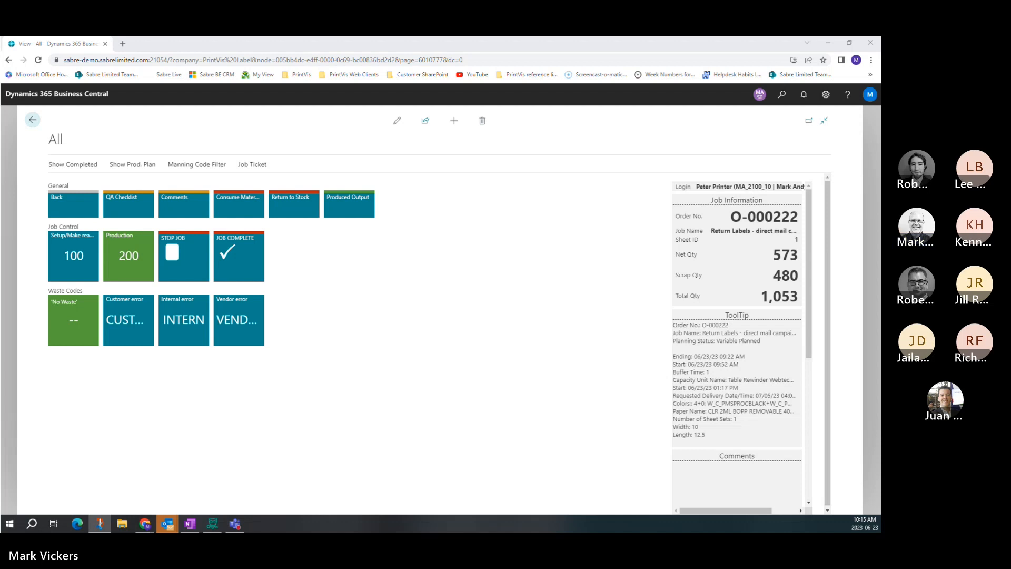
{"action": "key", "text": "Right"}
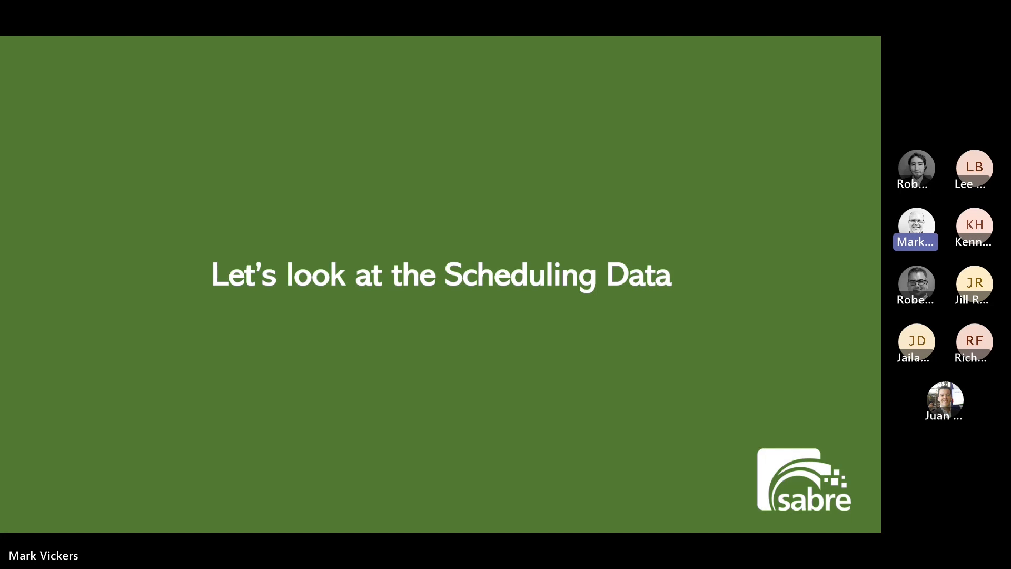
{"action": "key", "text": "Right"}
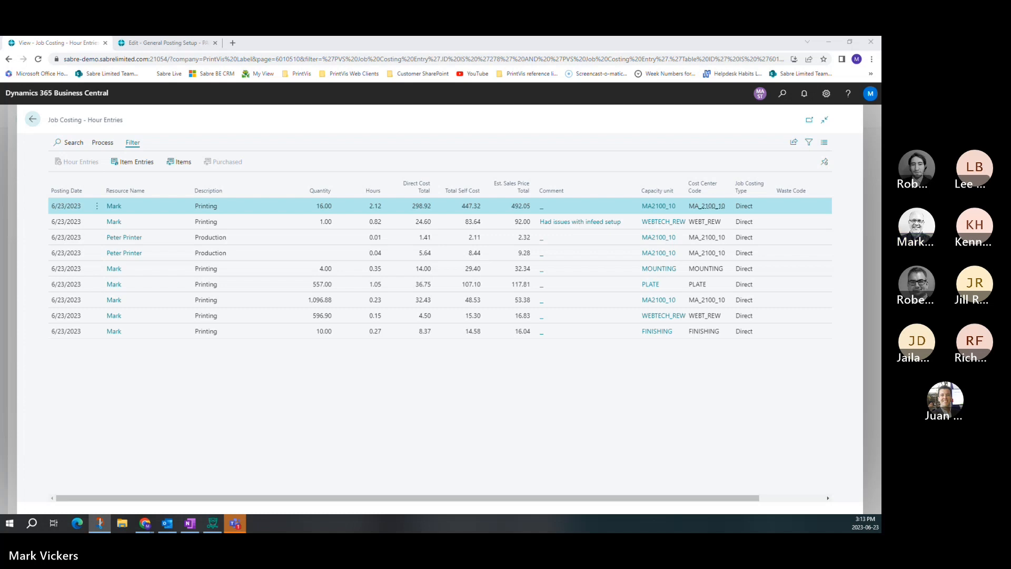
{"action": "left_click", "coordinate": [132, 162]}
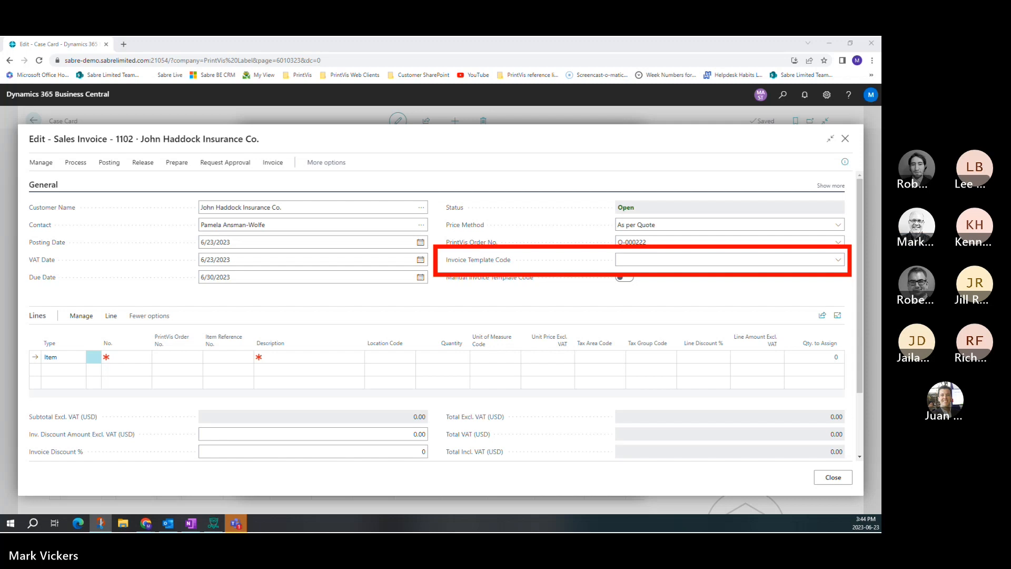
{"action": "key", "text": "Right"}
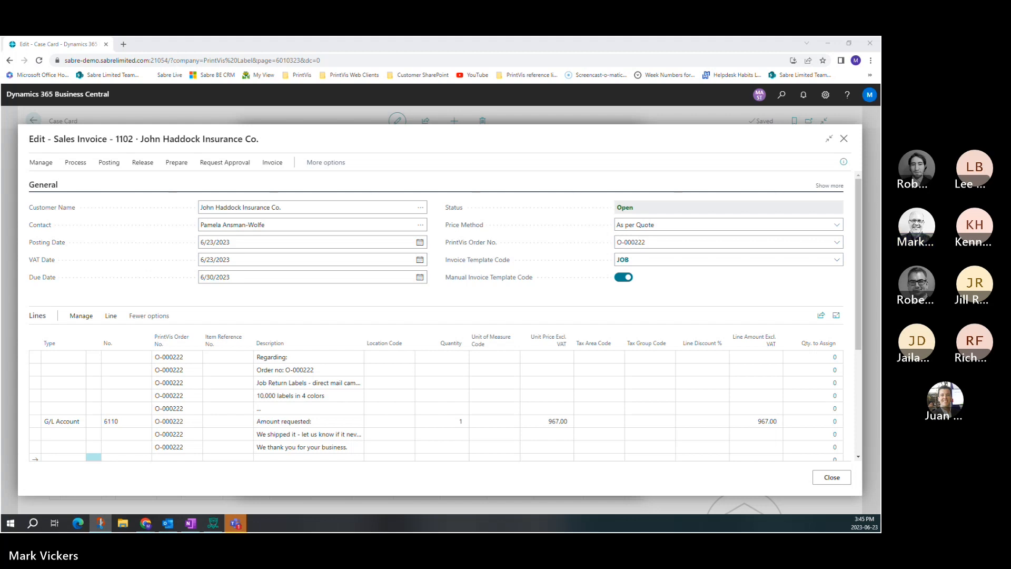
{"action": "key", "text": "alt+Tab"}
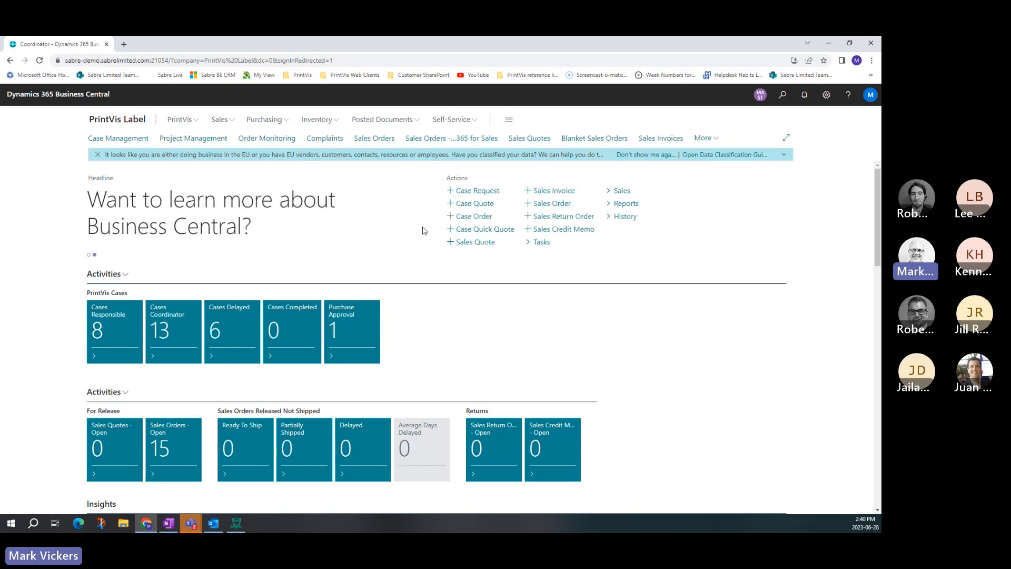
Create a new case order for Candoxy Canada Inc., finding the customer by searching for "candoxy".
{"action": "left_click", "coordinate": [472, 217]}
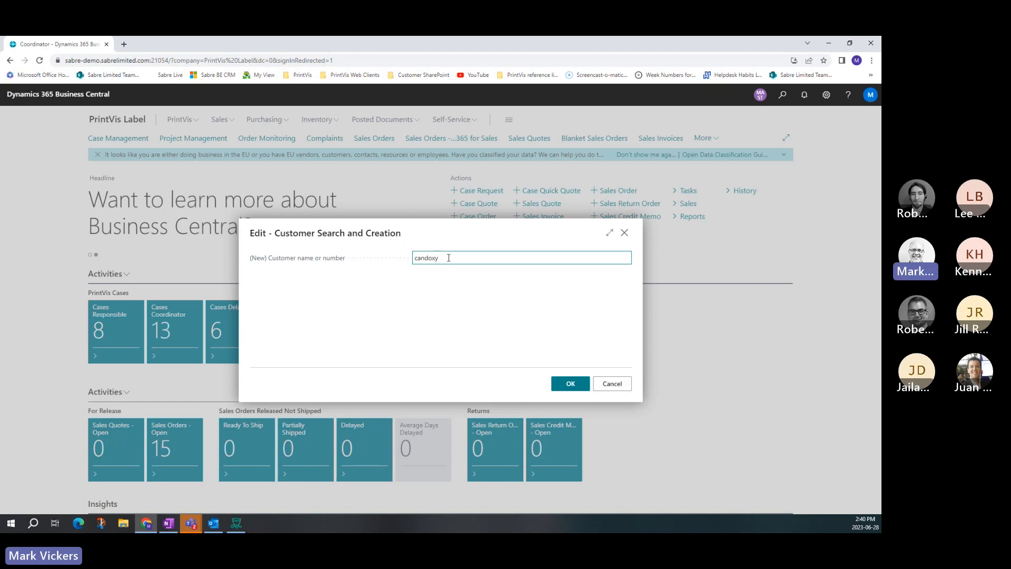
{"action": "left_click", "coordinate": [559, 385]}
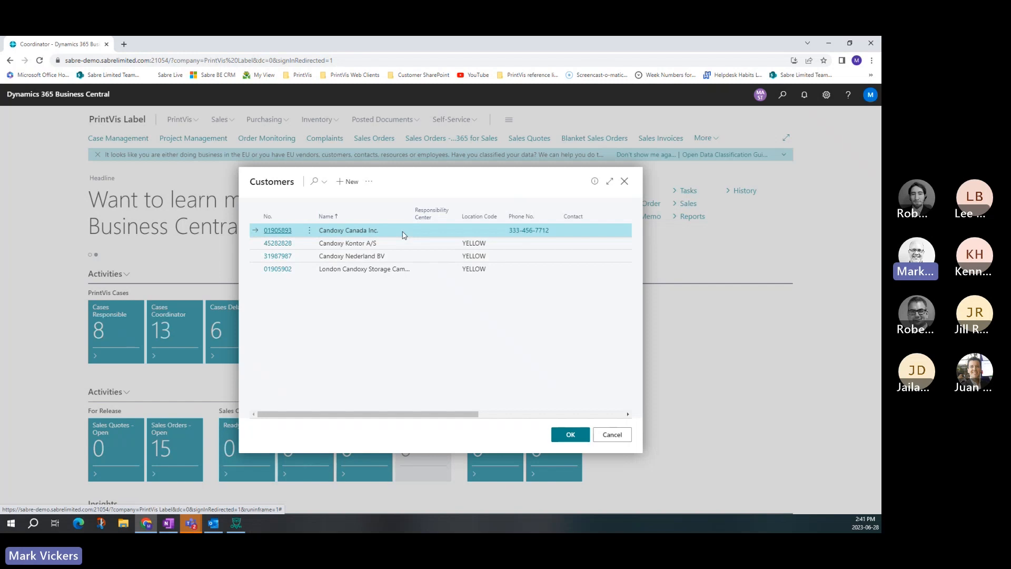
{"action": "left_click", "coordinate": [563, 437]}
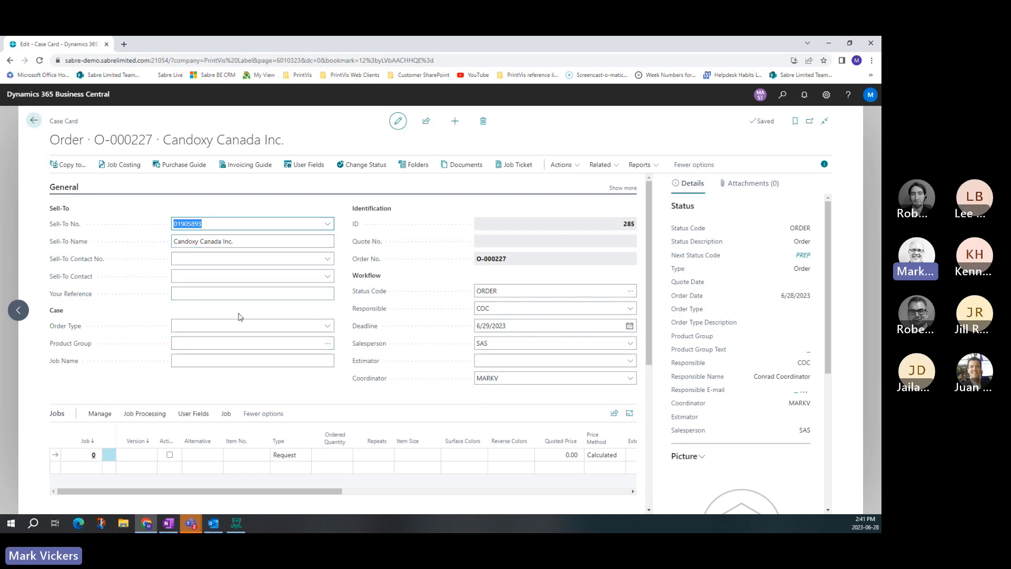
Set the case's order type to DIRECT, its product group to CUSTOM LABELS and its job name to Blue.
{"action": "left_click", "coordinate": [327, 326]}
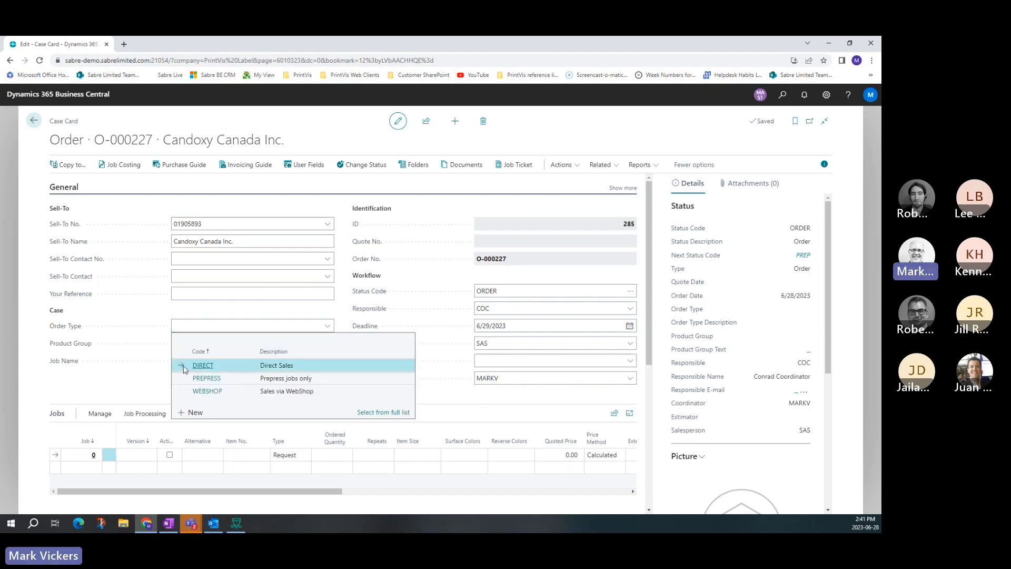
{"action": "left_click", "coordinate": [200, 365]}
{"action": "left_click", "coordinate": [326, 344]}
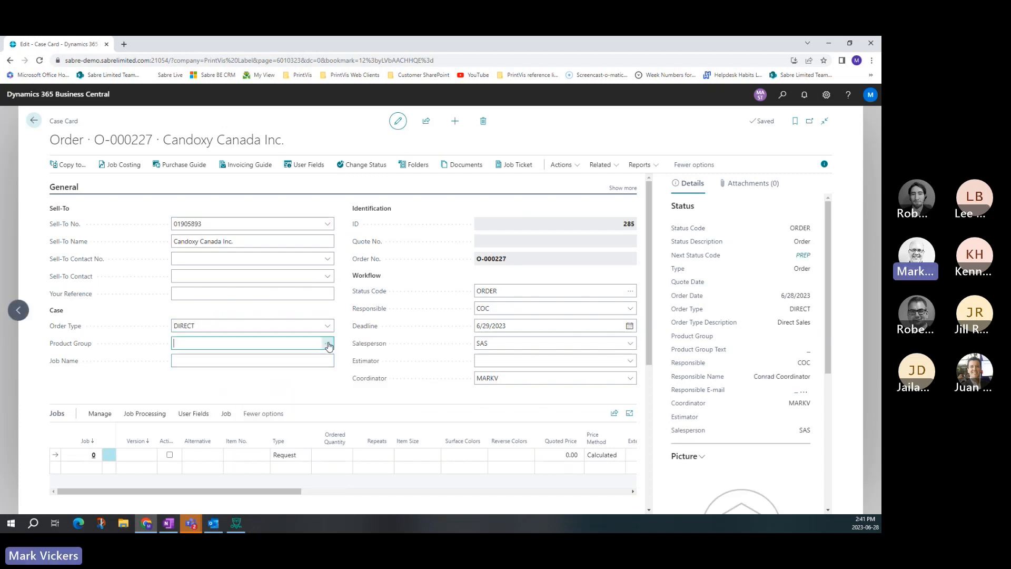
{"action": "left_click", "coordinate": [348, 243]}
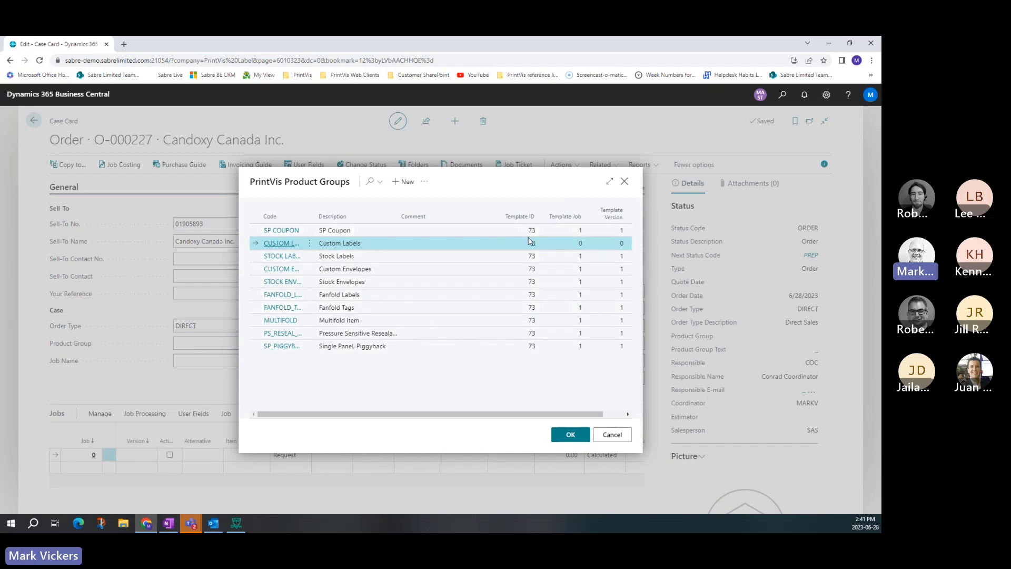
{"action": "left_click", "coordinate": [568, 440]}
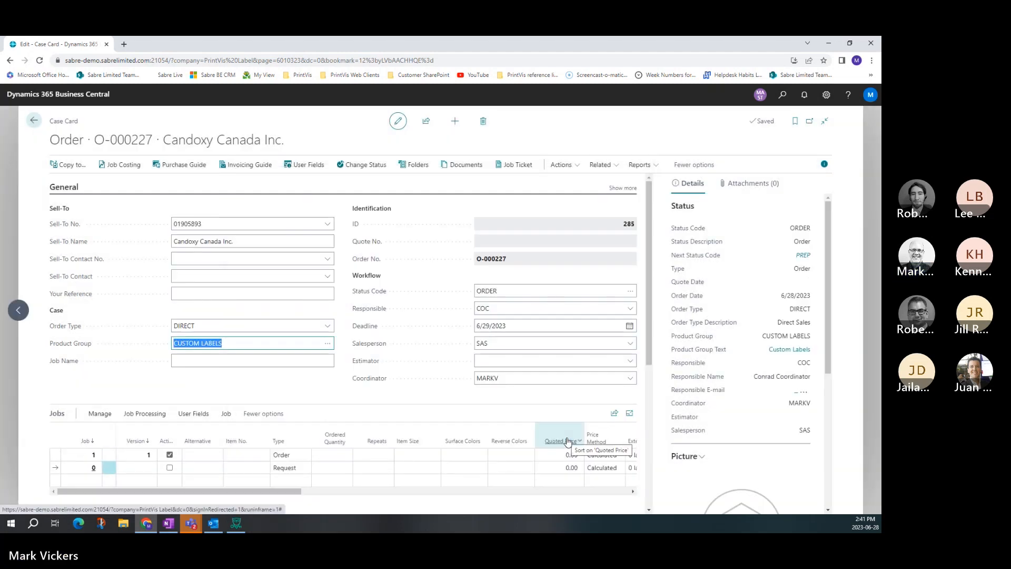
{"action": "left_click", "coordinate": [210, 359]}
{"action": "type", "text": "Blue"}
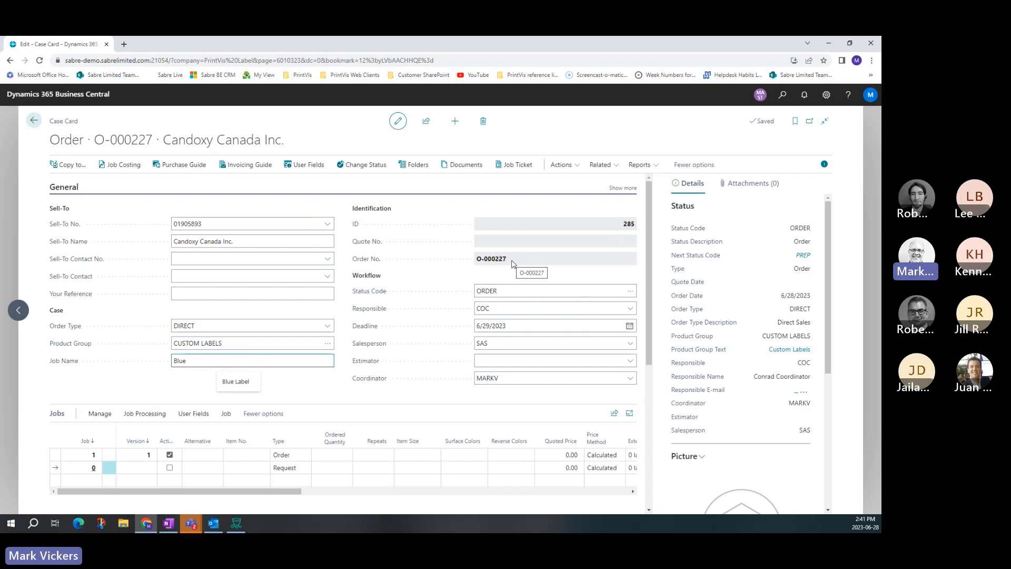
{"action": "left_click", "coordinate": [498, 290]}
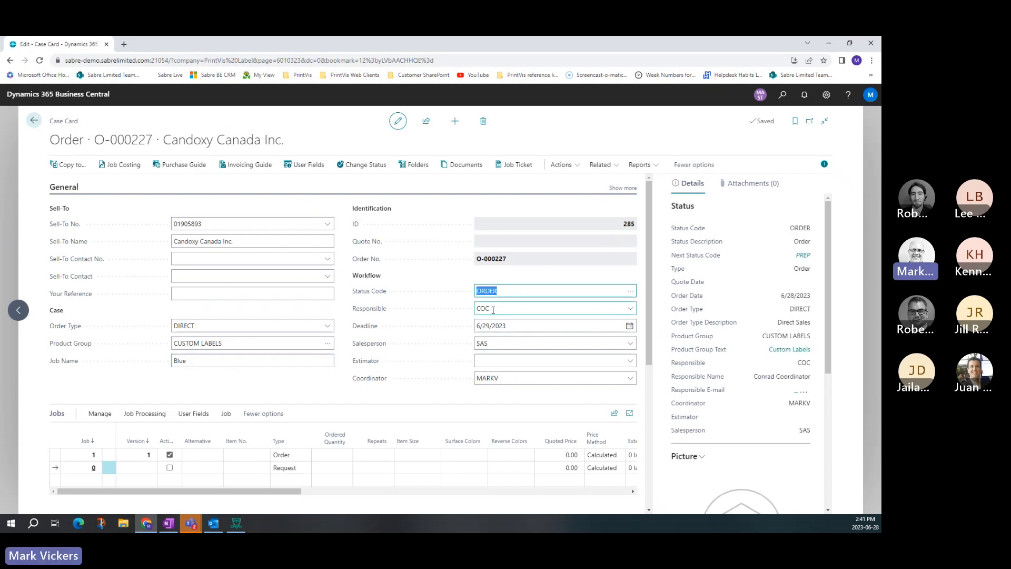
{"action": "left_click", "coordinate": [516, 310]}
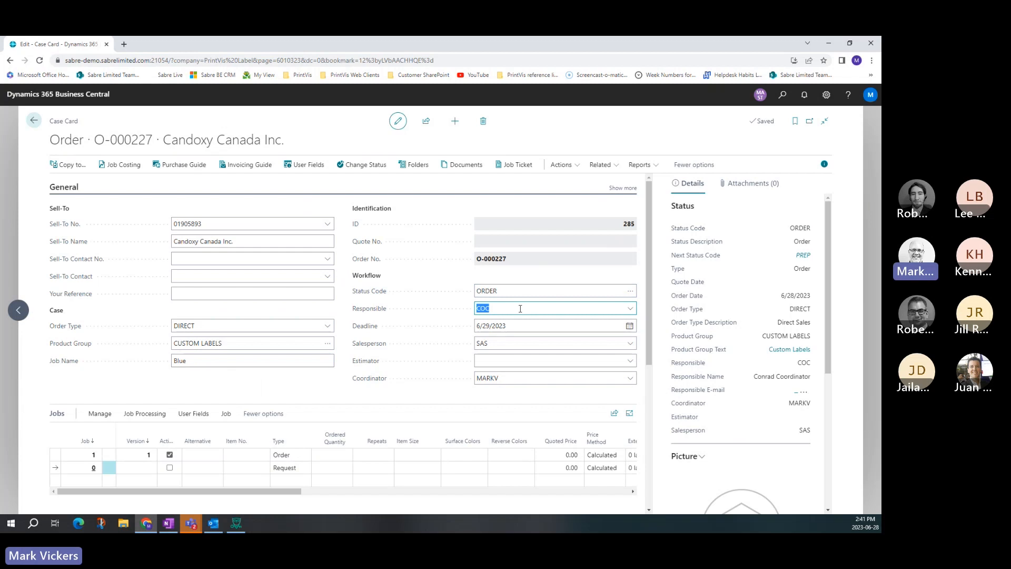
{"action": "left_click", "coordinate": [37, 429]}
Assign item LAB-FG-0007, PrintVis Label Blue, to job 1, finding it by searching the items for "blue".
{"action": "left_click", "coordinate": [55, 454]}
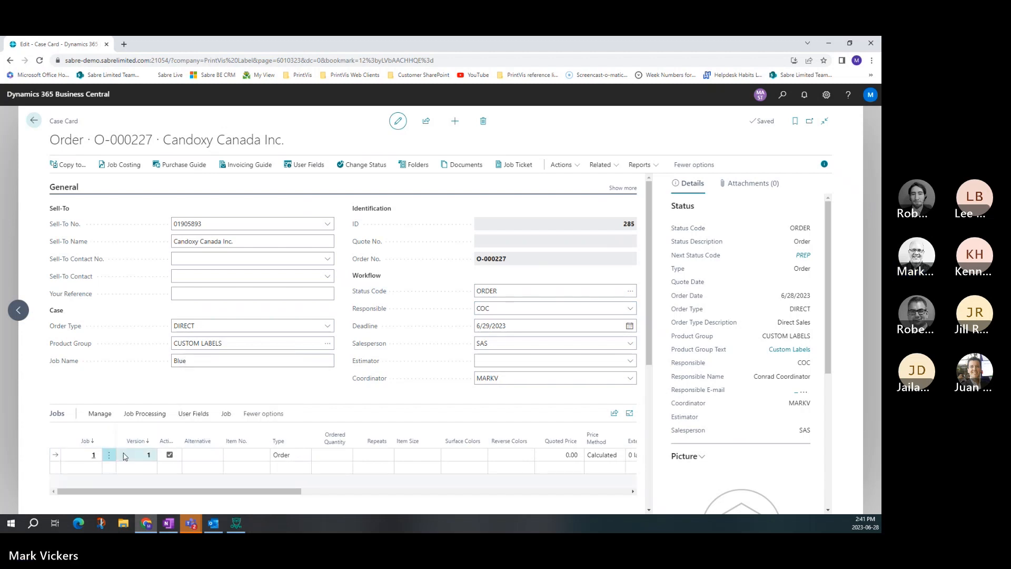
{"action": "left_click", "coordinate": [238, 454]}
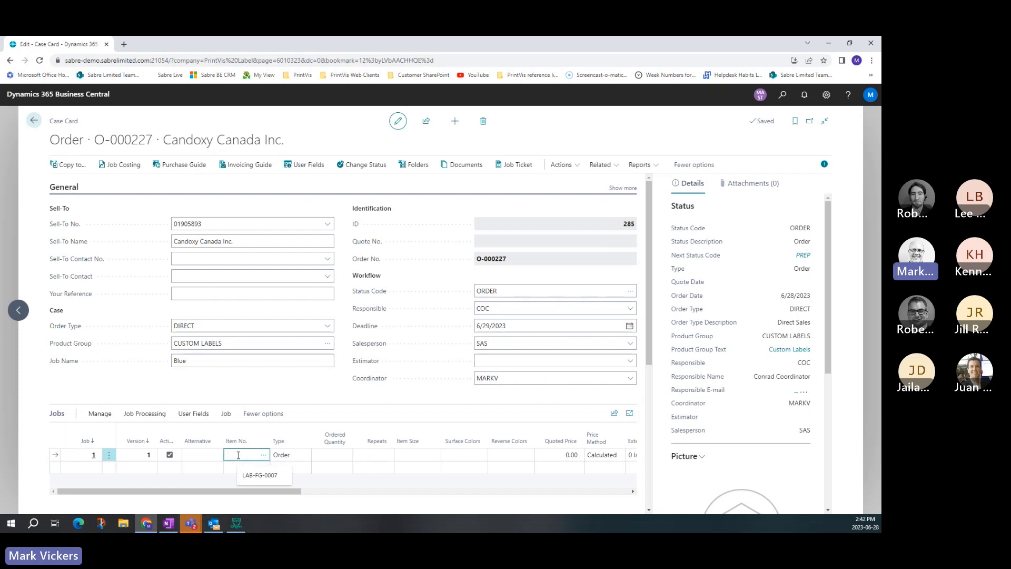
{"action": "left_click", "coordinate": [265, 457]}
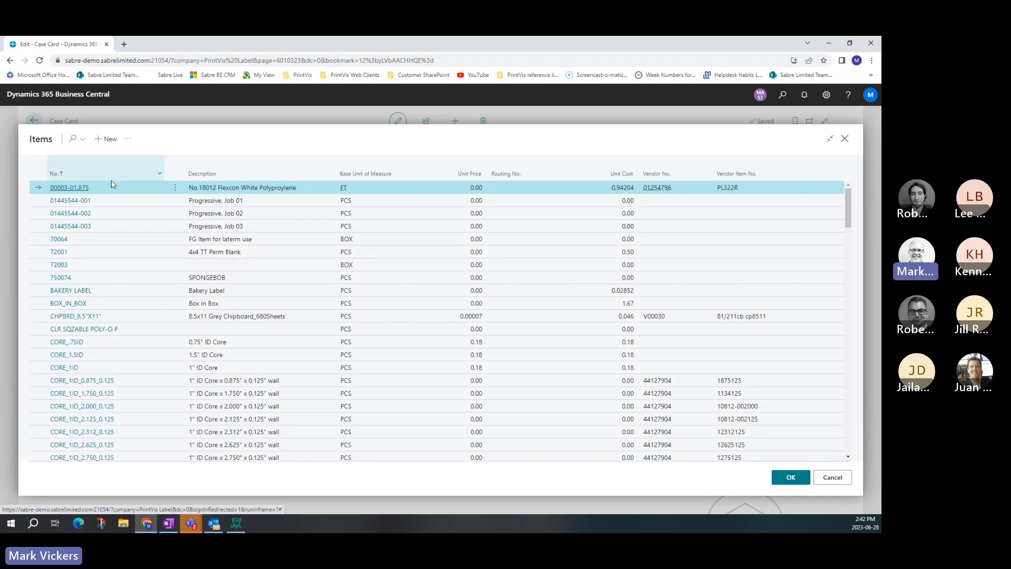
{"action": "left_click", "coordinate": [75, 140]}
{"action": "type", "text": "blue"}
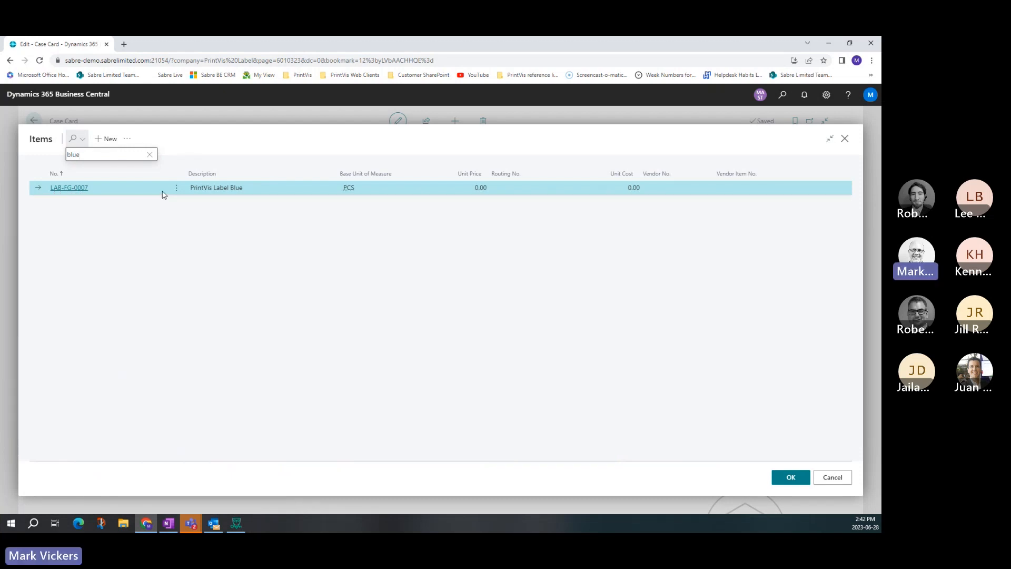
{"action": "left_click", "coordinate": [805, 477]}
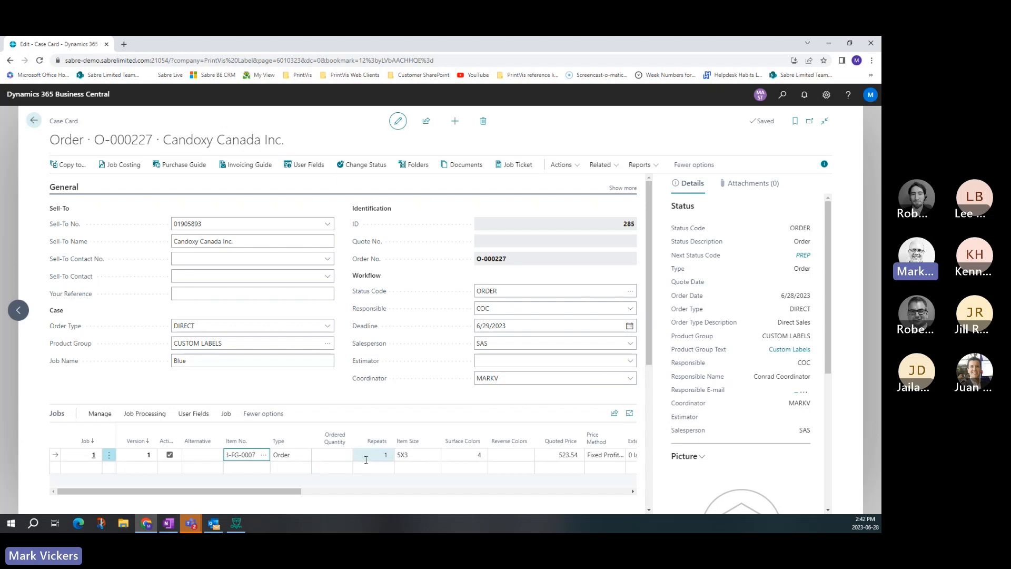
Set the ordered quantity of job 1 to 50000.
{"action": "left_click", "coordinate": [410, 454]}
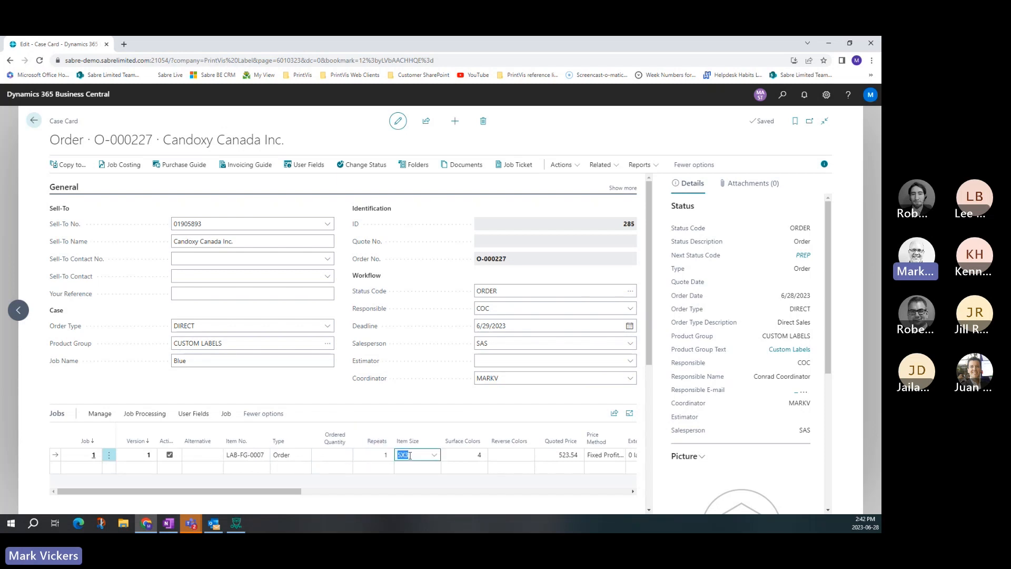
{"action": "left_click", "coordinate": [474, 456]}
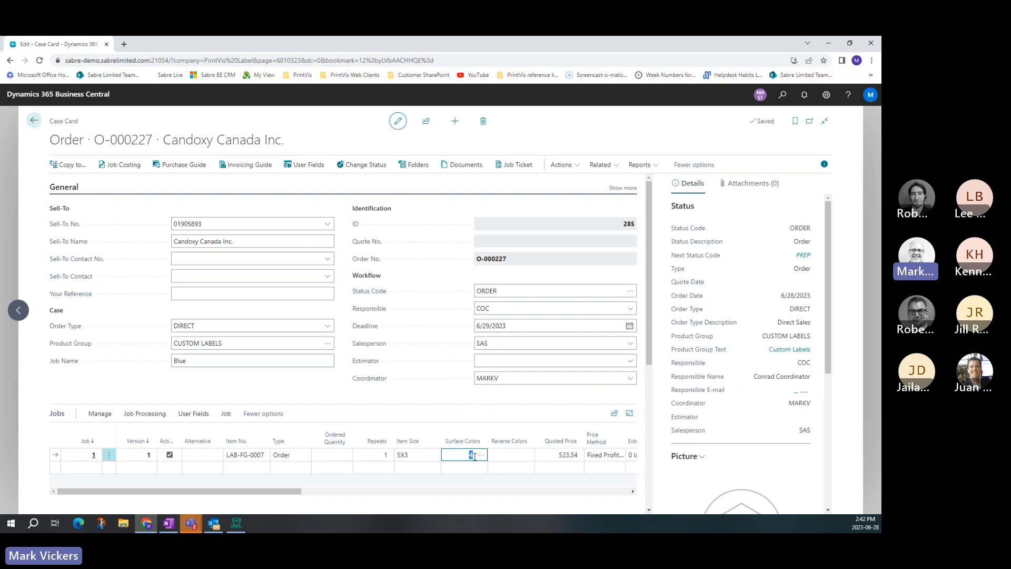
{"action": "left_click", "coordinate": [322, 458]}
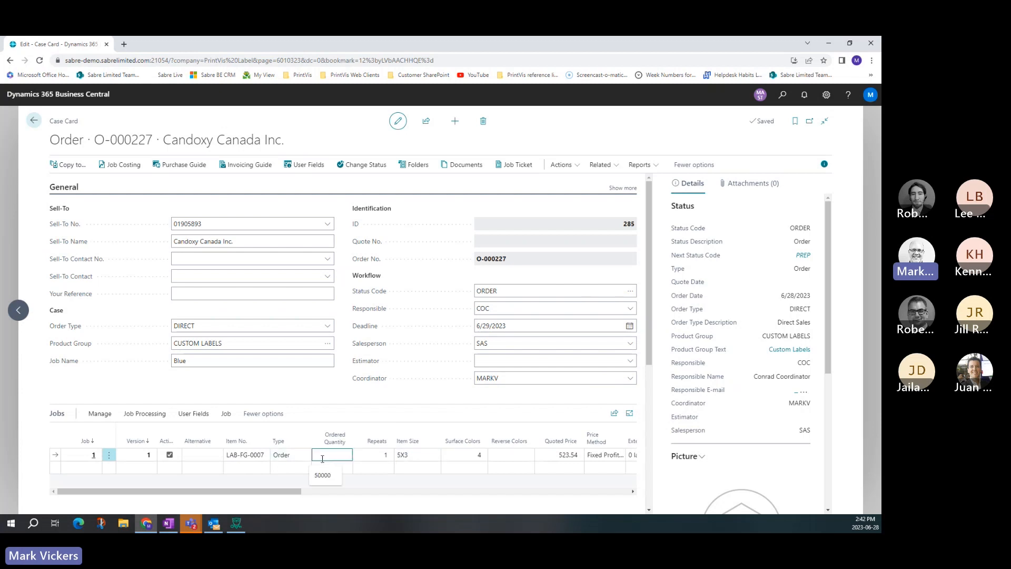
{"action": "type", "text": "50000"}
{"action": "key", "text": "Tab"}
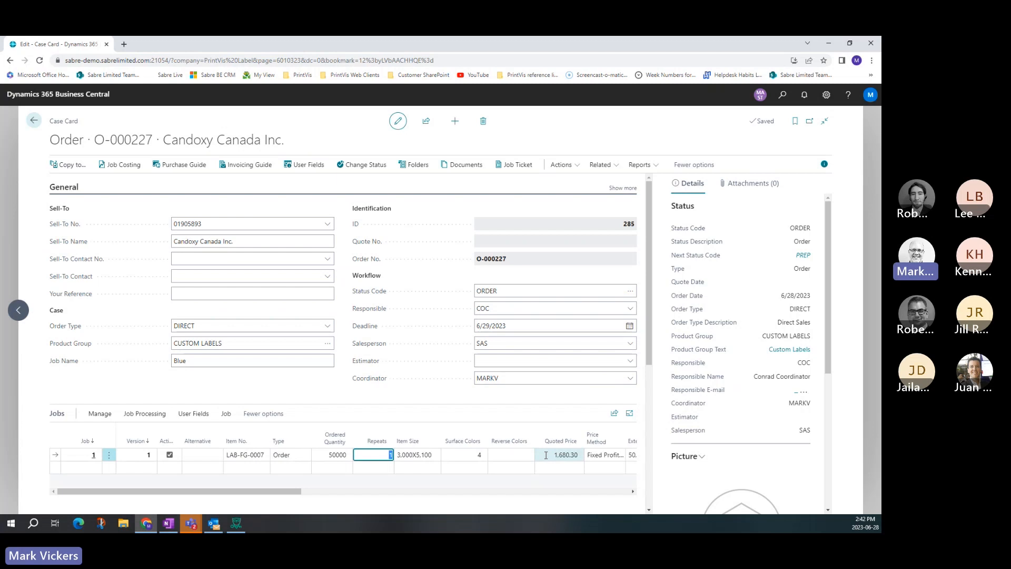
Open the detail page of job 1 and inspect the substrate item number of its job item.
{"action": "left_click", "coordinate": [99, 415]}
{"action": "left_click", "coordinate": [129, 450]}
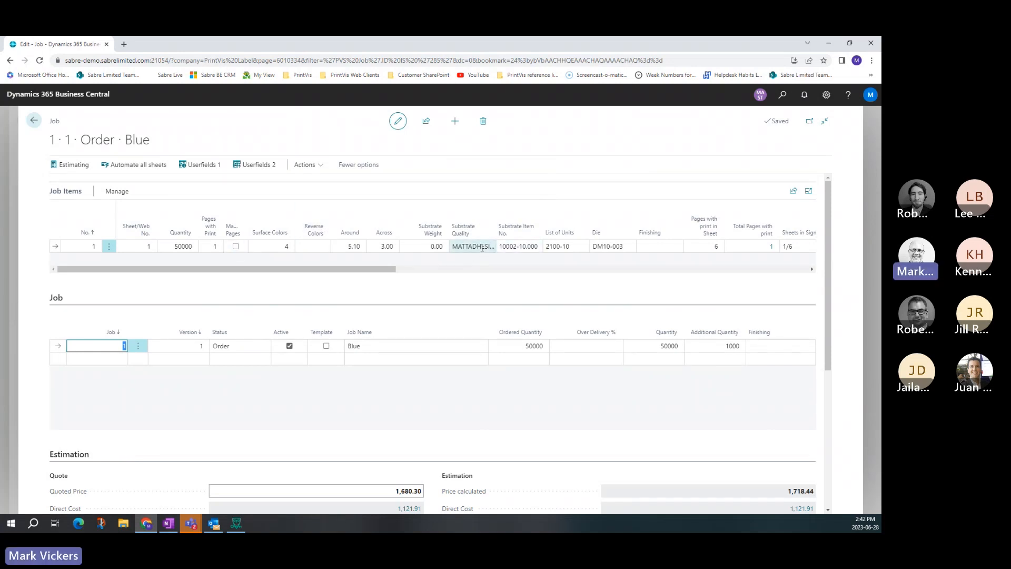
{"action": "left_click", "coordinate": [518, 245]}
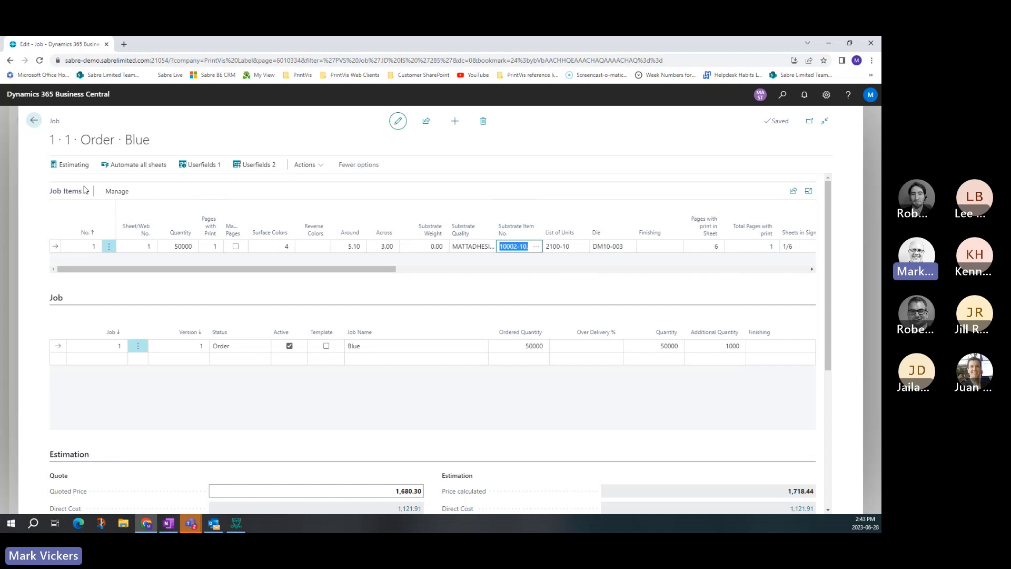
Delete the Flexo Plate unit from job 1's estimate and return to the case card.
{"action": "left_click", "coordinate": [74, 166]}
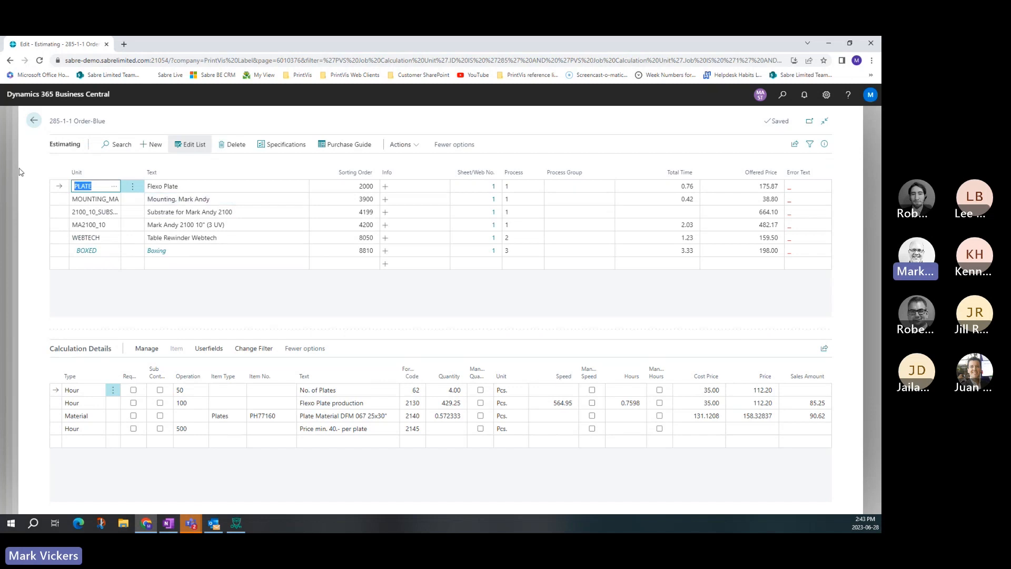
{"action": "left_click", "coordinate": [133, 186]}
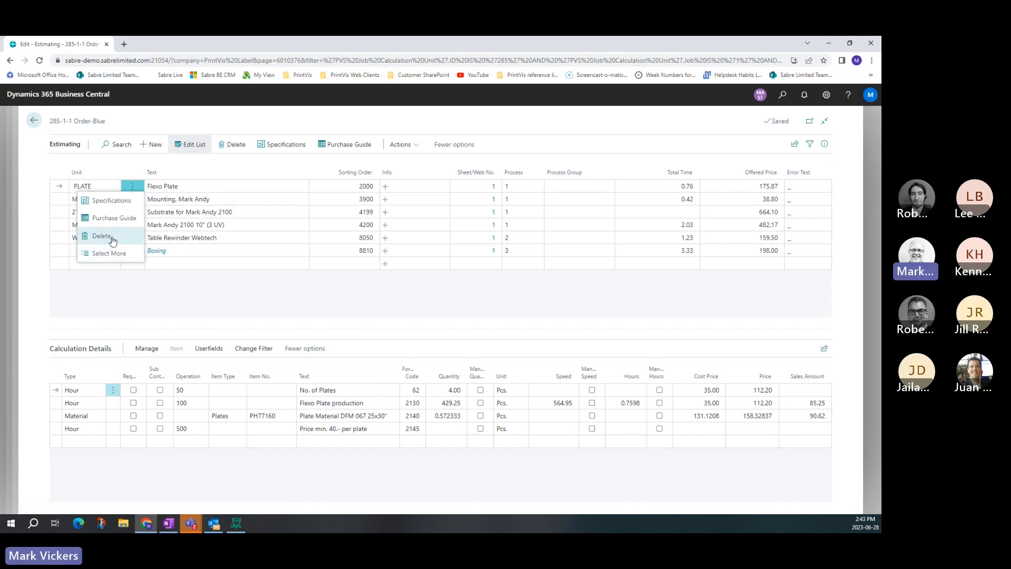
{"action": "left_click", "coordinate": [33, 177]}
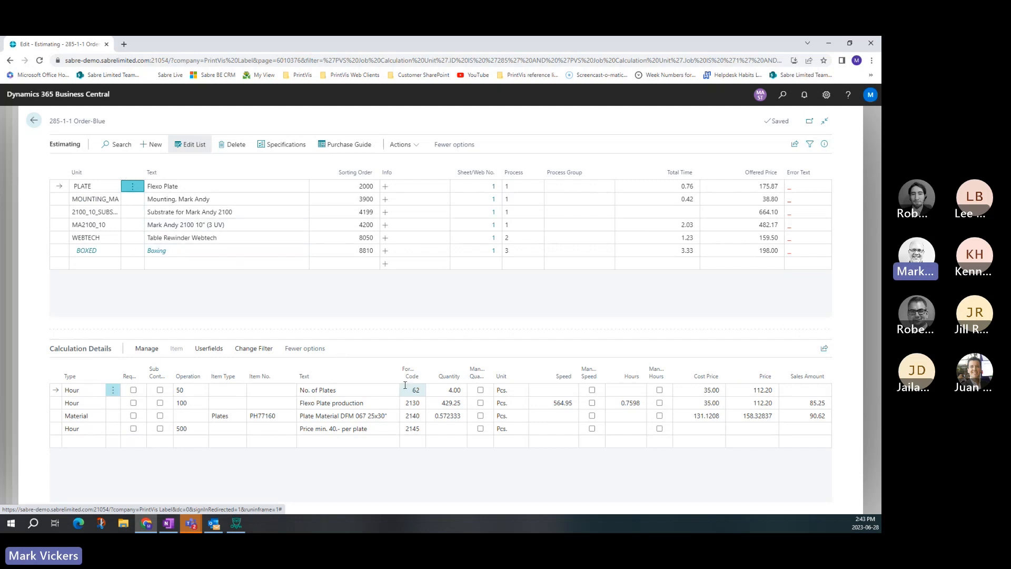
{"action": "left_click", "coordinate": [132, 187]}
{"action": "left_click", "coordinate": [111, 238]}
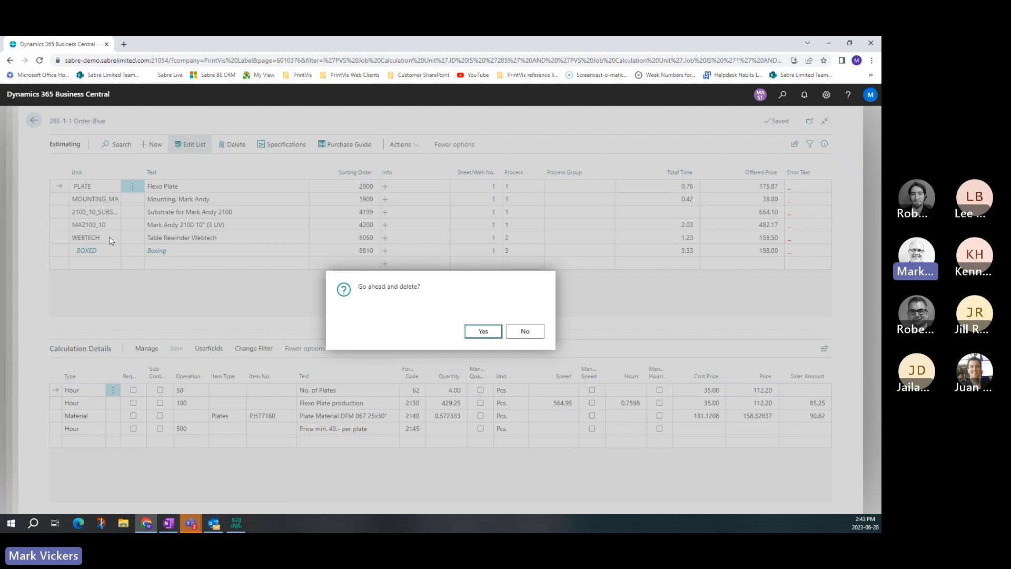
{"action": "left_click", "coordinate": [483, 331]}
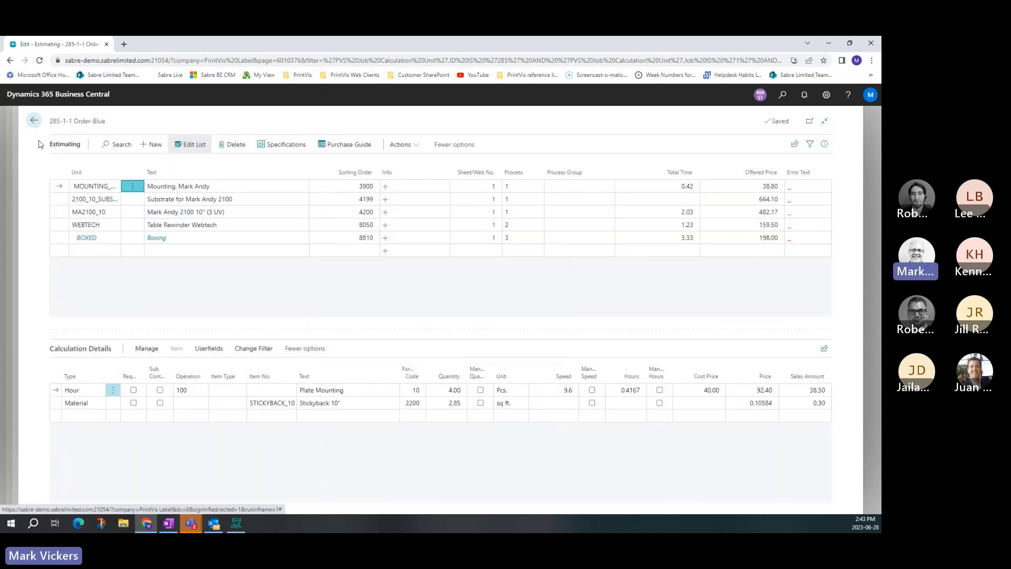
{"action": "left_click", "coordinate": [33, 122]}
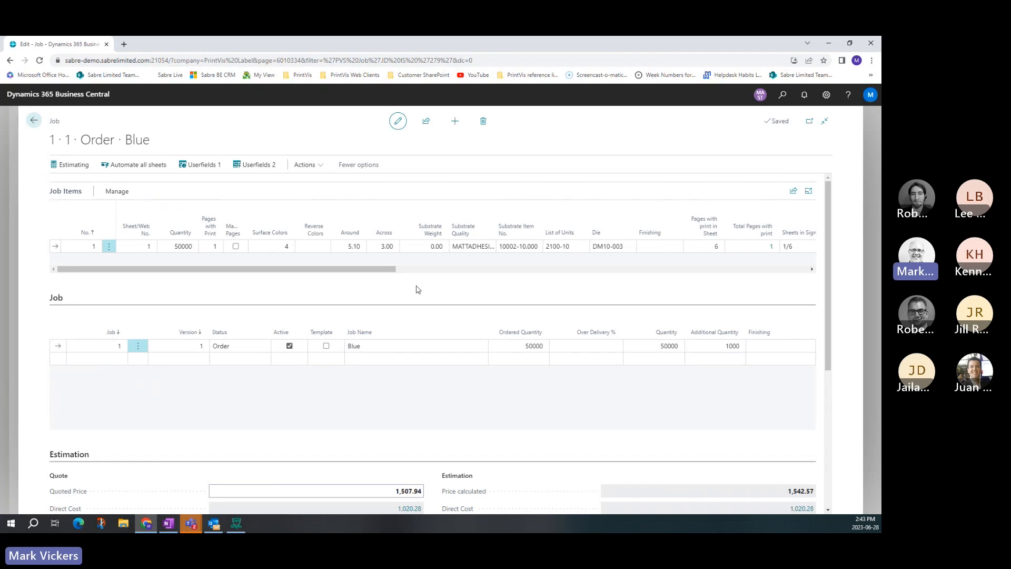
{"action": "left_click", "coordinate": [34, 122]}
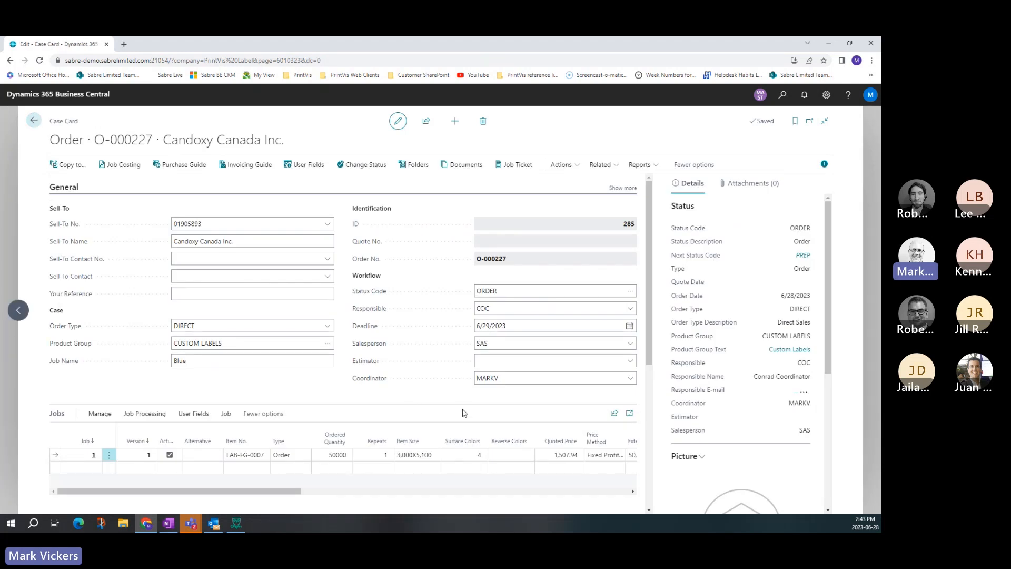
Advance the case status from ORDER to PREP and check who is responsible for the case.
{"action": "left_click", "coordinate": [364, 167]}
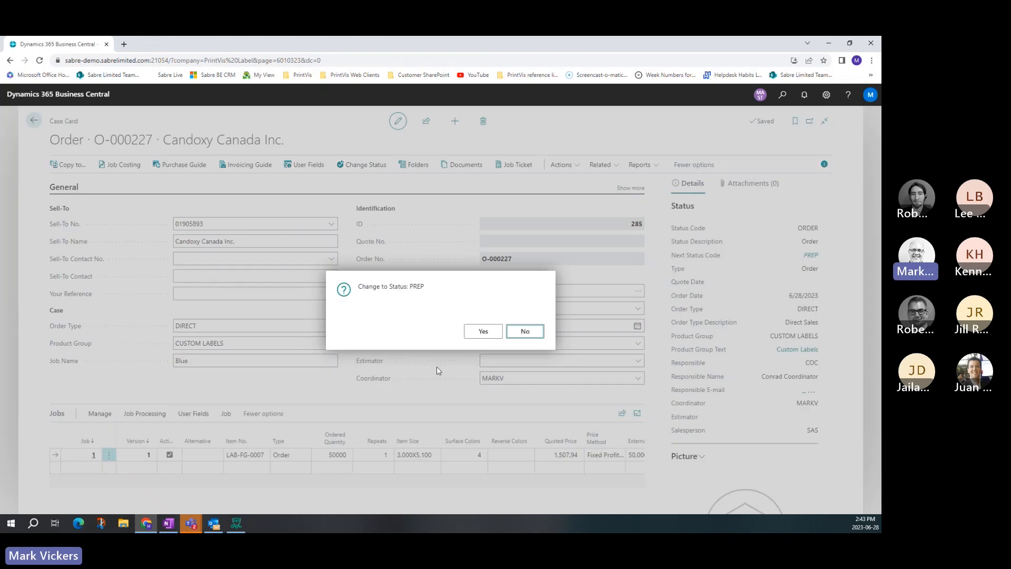
{"action": "left_click", "coordinate": [484, 332]}
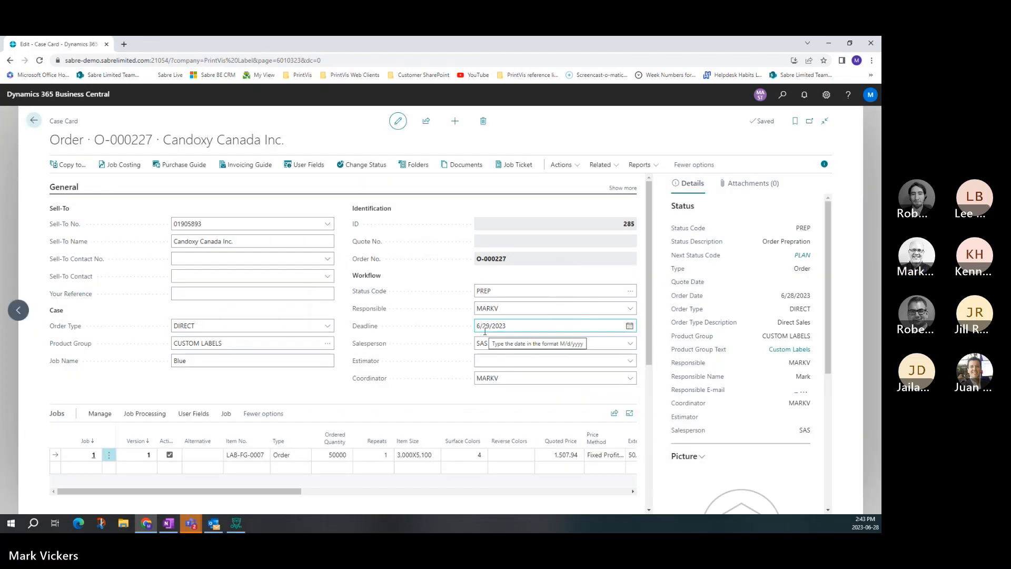
{"action": "left_click", "coordinate": [507, 306]}
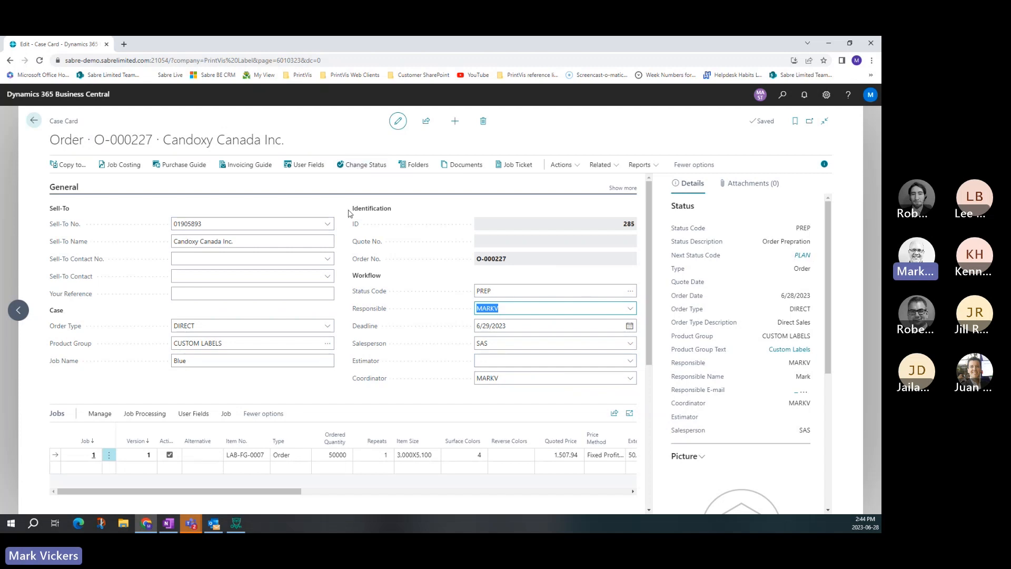
Advance the case status to PLAN and dismiss the attention message.
{"action": "left_click", "coordinate": [366, 164]}
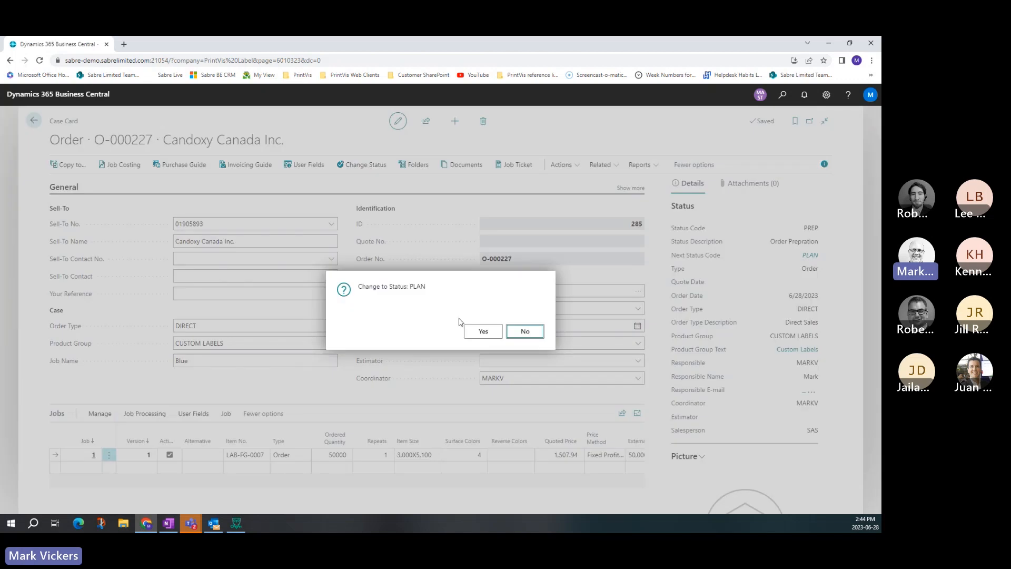
{"action": "left_click", "coordinate": [481, 331]}
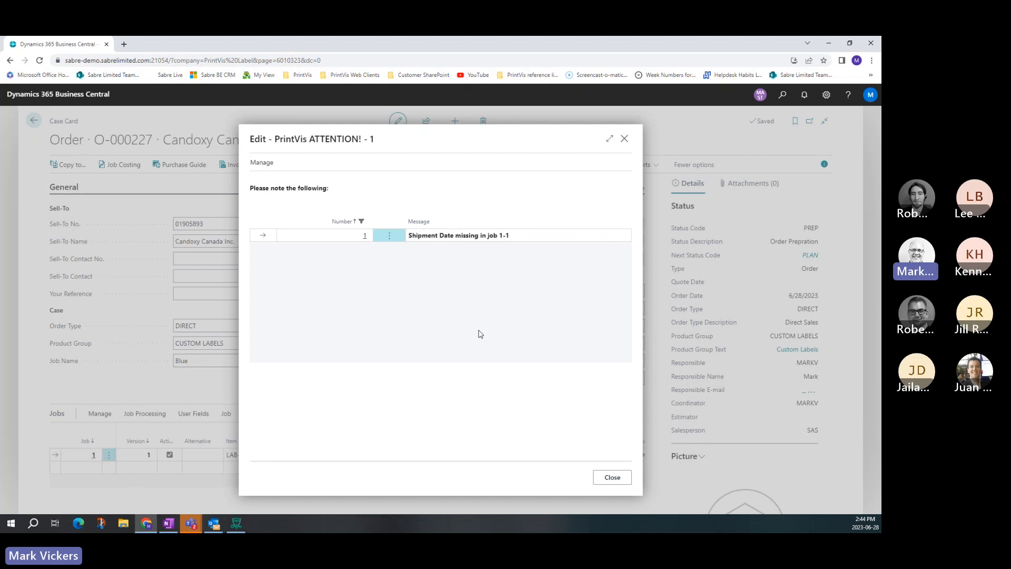
{"action": "left_click", "coordinate": [610, 477]}
{"action": "left_click", "coordinate": [518, 289]}
Set the requested shipment date of job 1 to 7/14/2023.
{"action": "left_click_drag", "start_coordinate": [296, 492], "coordinate": [539, 500]}
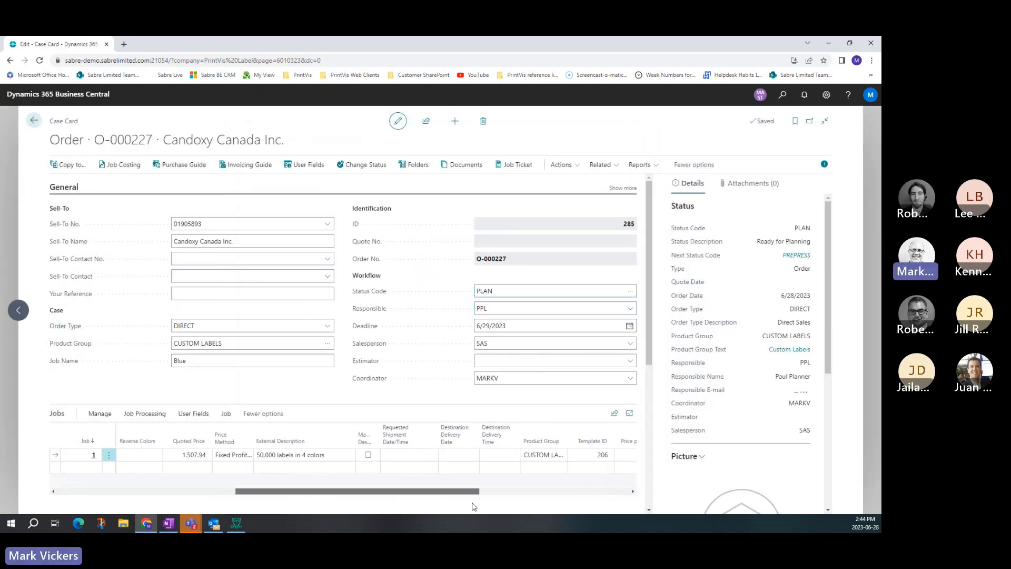
{"action": "left_click", "coordinate": [410, 455]}
{"action": "left_click", "coordinate": [430, 455]}
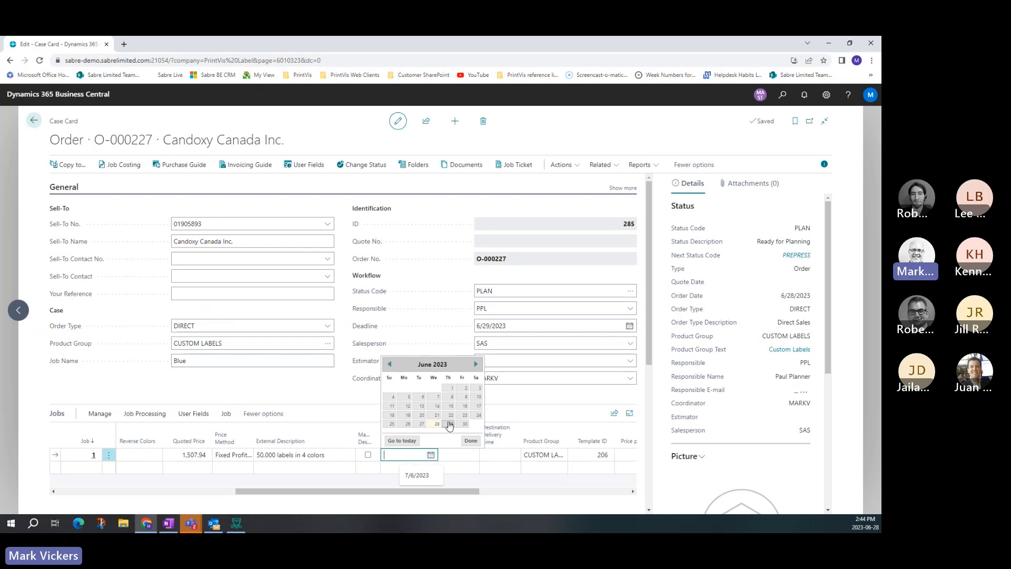
{"action": "left_click", "coordinate": [475, 364]}
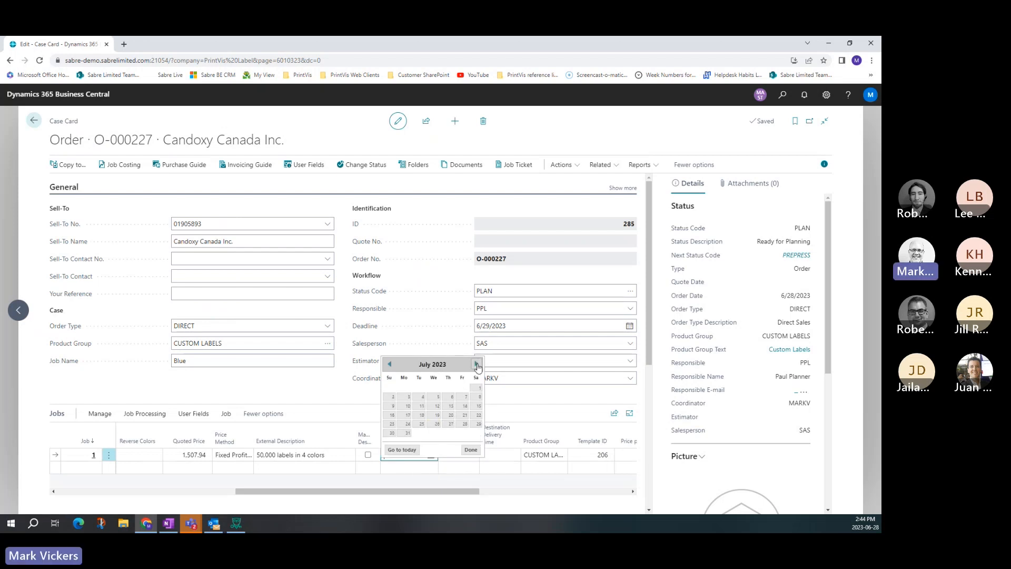
{"action": "left_click", "coordinate": [465, 406]}
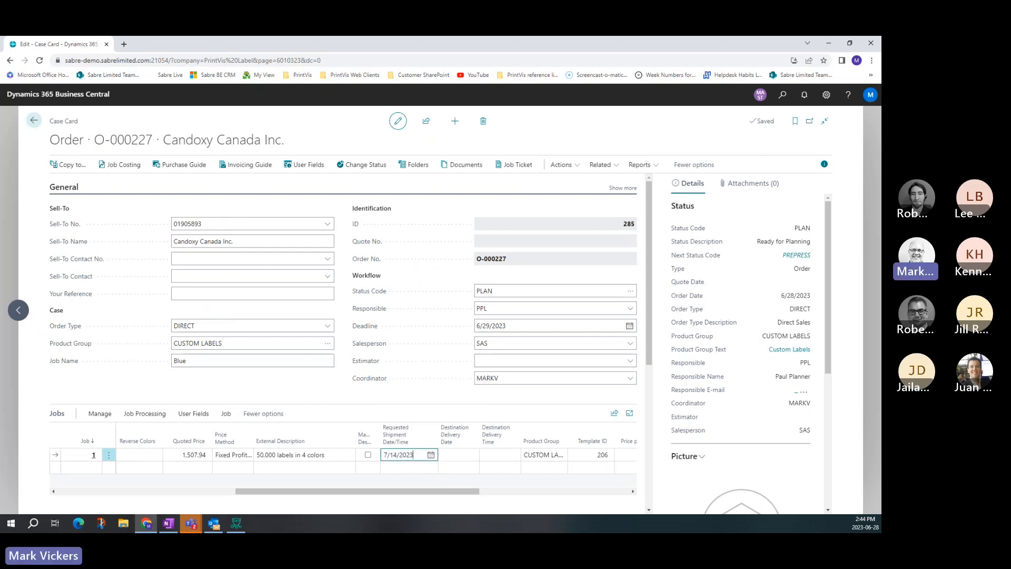
{"action": "left_click", "coordinate": [454, 454]}
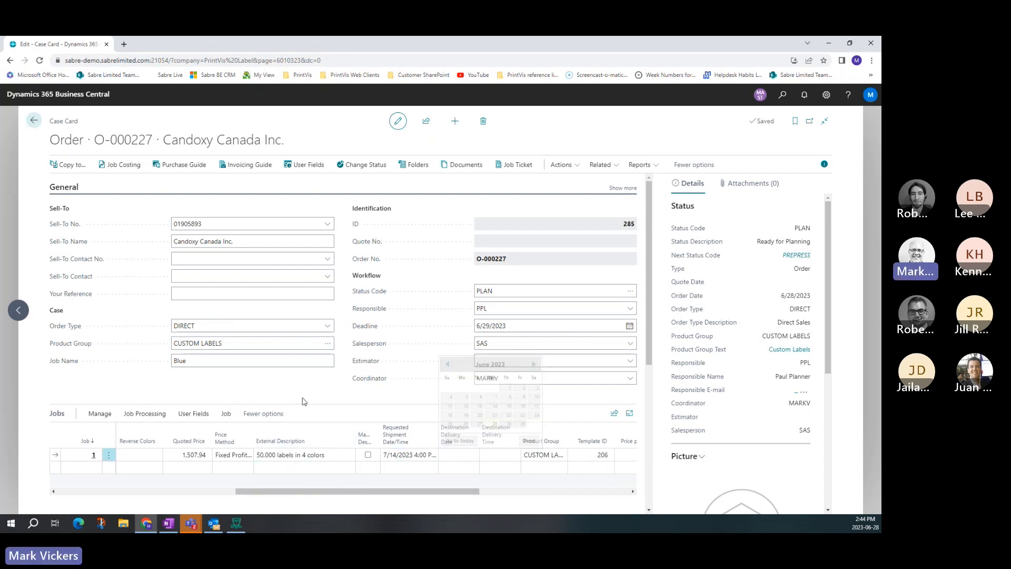
In the job planning of job 1, set the earliest start date to 6/29/2023 and order the plan on start date.
{"action": "left_click", "coordinate": [100, 414]}
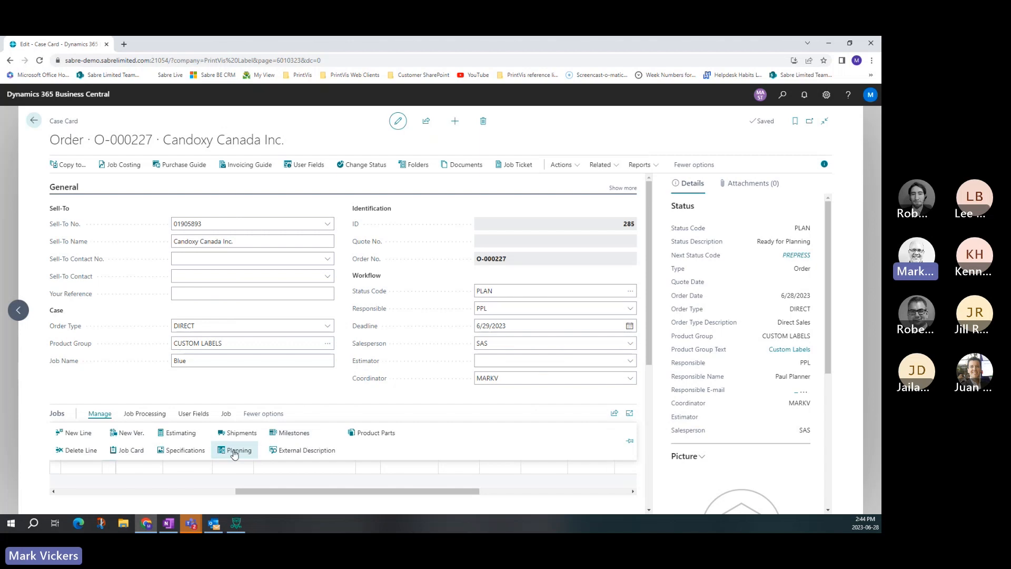
{"action": "left_click", "coordinate": [235, 451]}
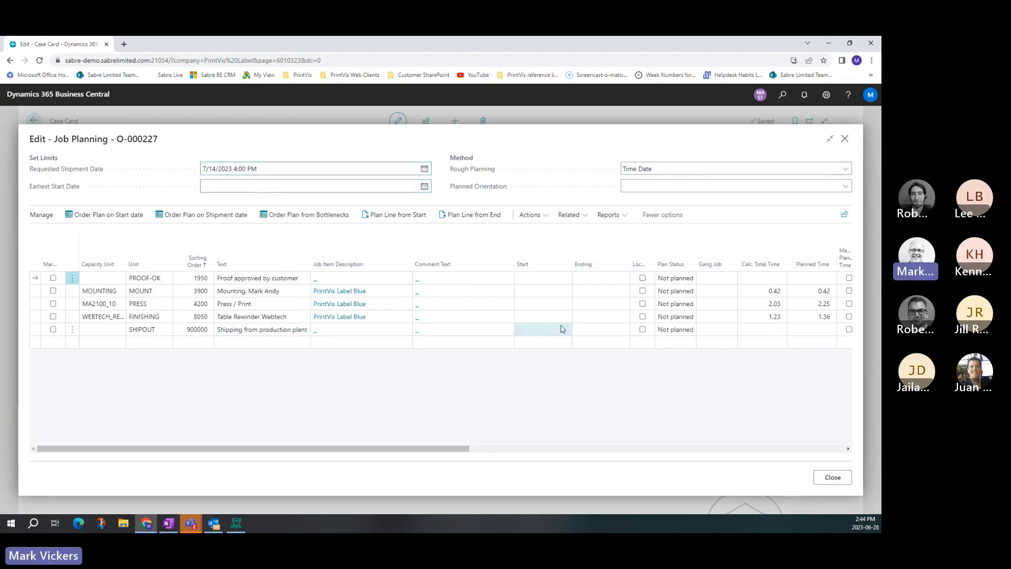
{"action": "left_click", "coordinate": [339, 188]}
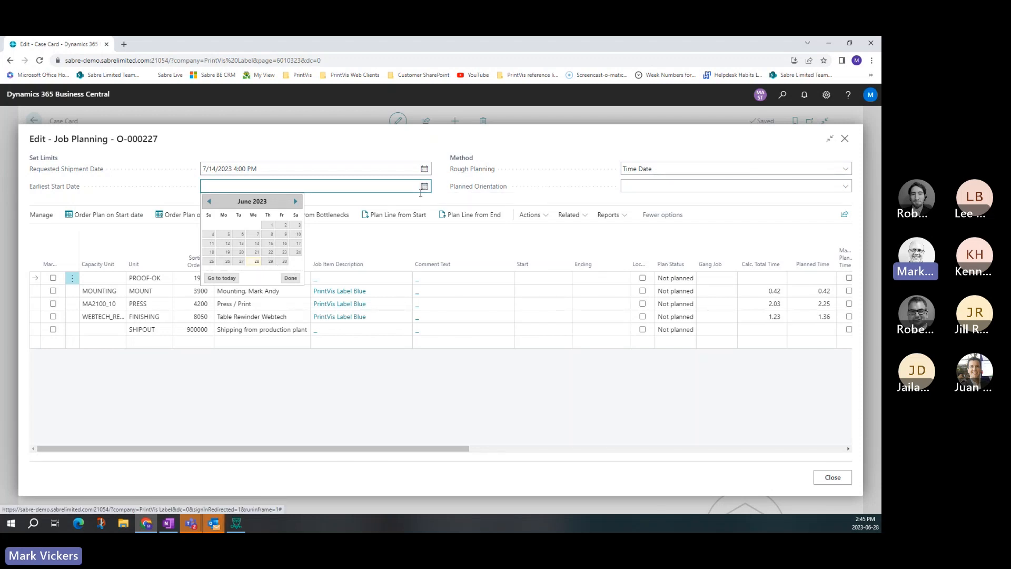
{"action": "left_click", "coordinate": [271, 262]}
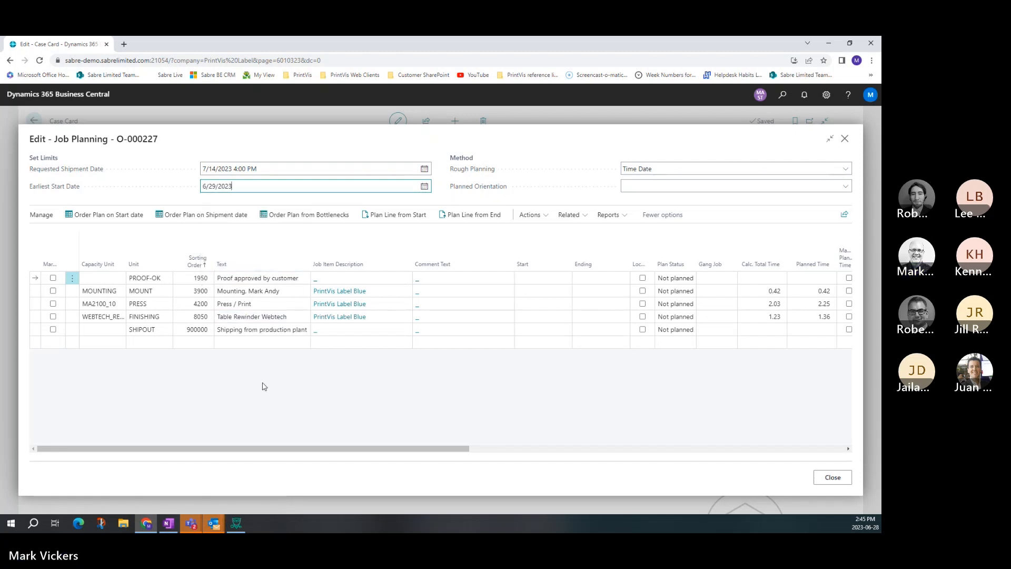
{"action": "left_click", "coordinate": [111, 216]}
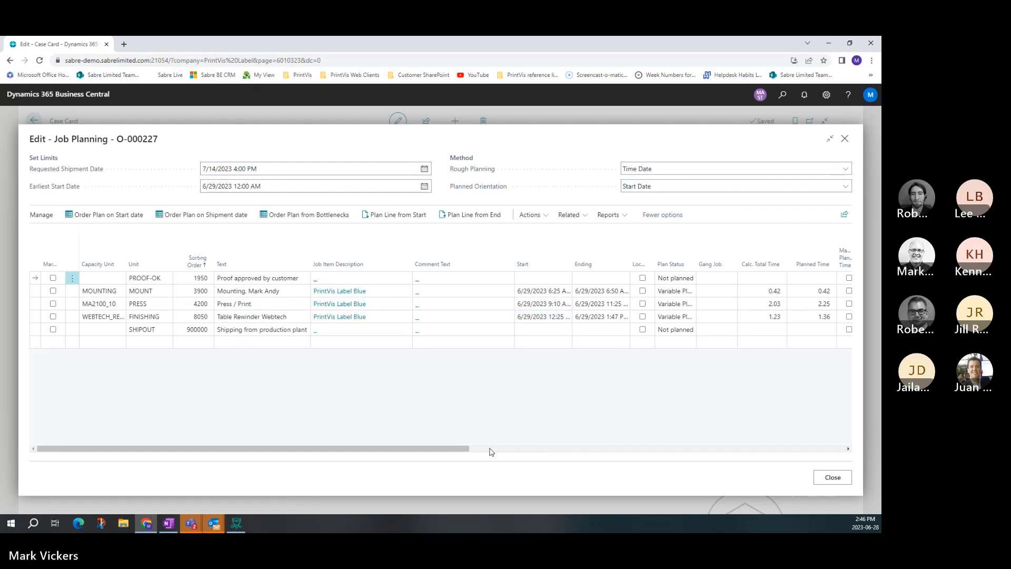
{"action": "left_click", "coordinate": [829, 476]}
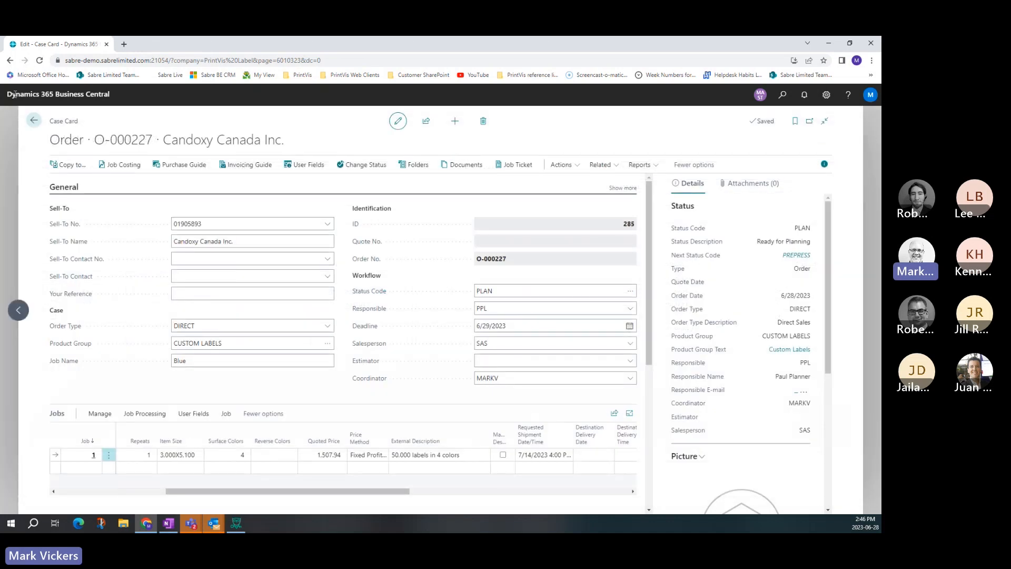
Leave the planned order and create a new case request.
{"action": "left_click", "coordinate": [33, 121]}
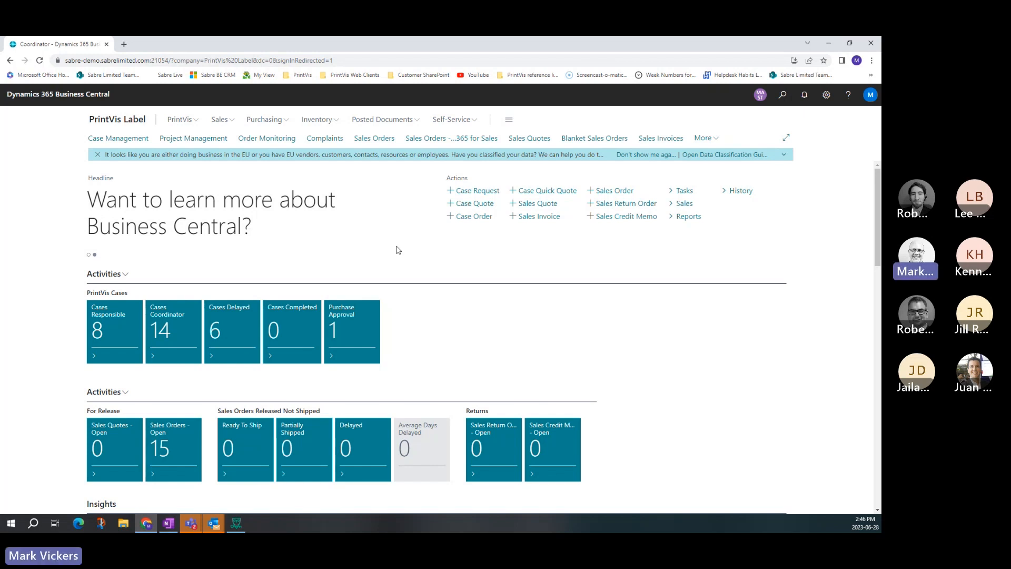
{"action": "left_click", "coordinate": [470, 192]}
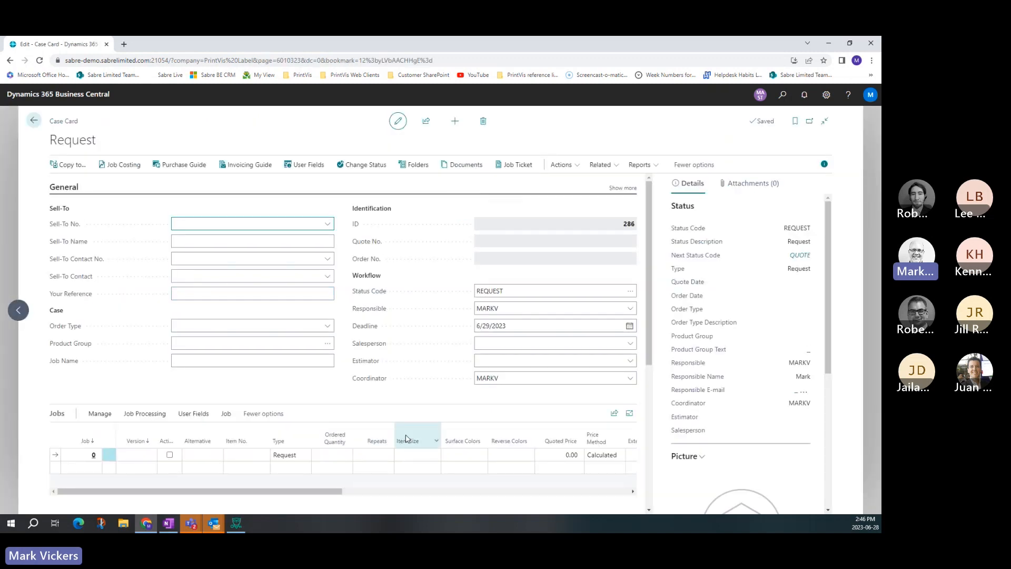
{"action": "left_click", "coordinate": [99, 413]}
{"action": "left_click", "coordinate": [179, 432]}
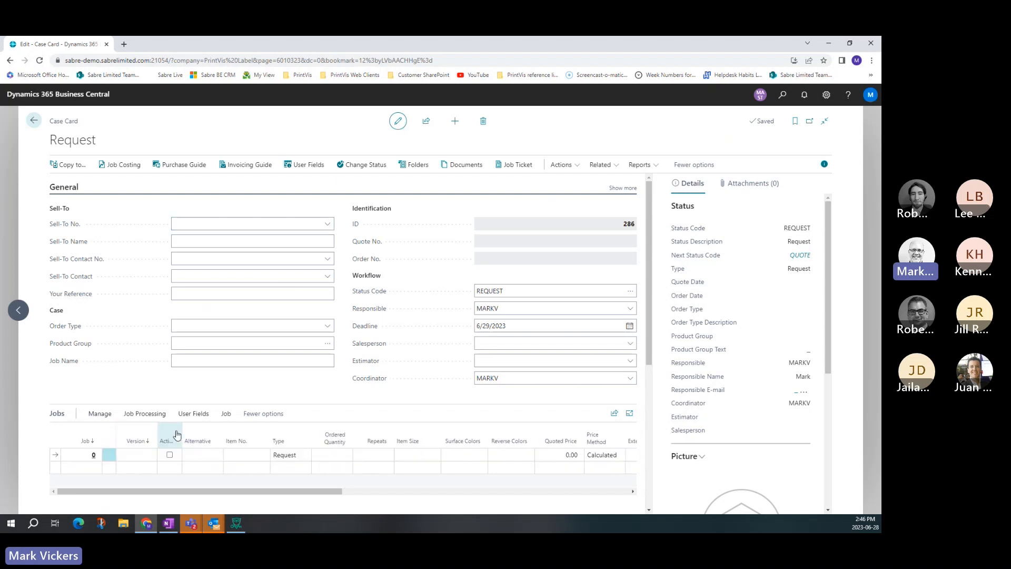
{"action": "left_click", "coordinate": [34, 121]}
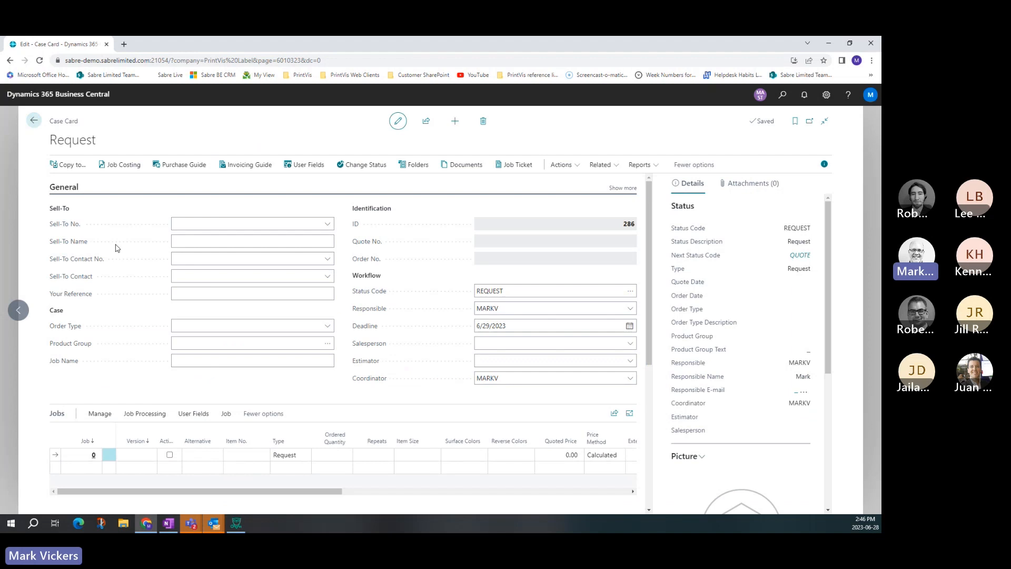
Set the request's sell-to customer to Spotsmeyer's Furnishings and review the contacts available for it.
{"action": "left_click", "coordinate": [326, 223]}
{"action": "left_click", "coordinate": [233, 268]}
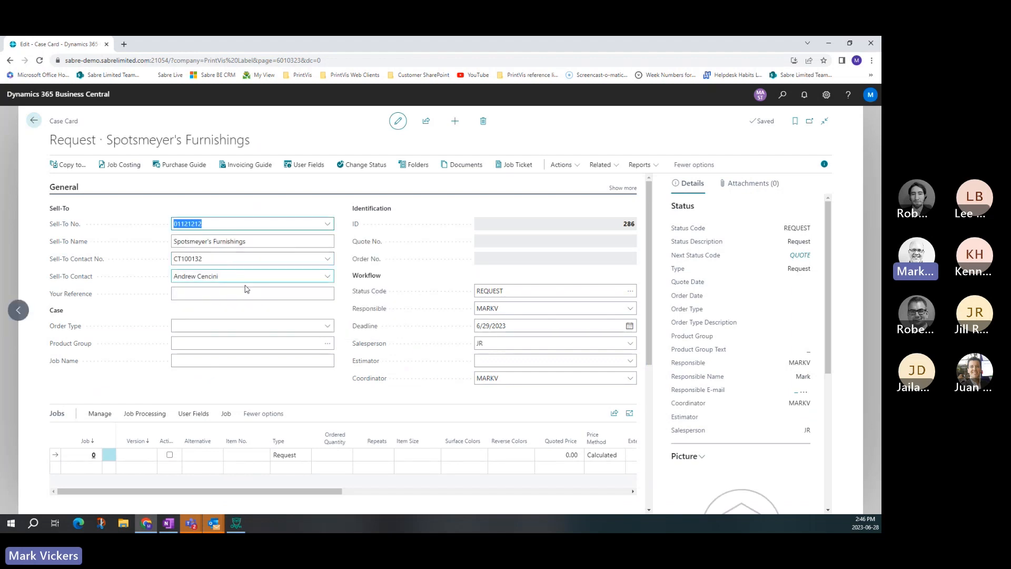
{"action": "left_click", "coordinate": [328, 277]}
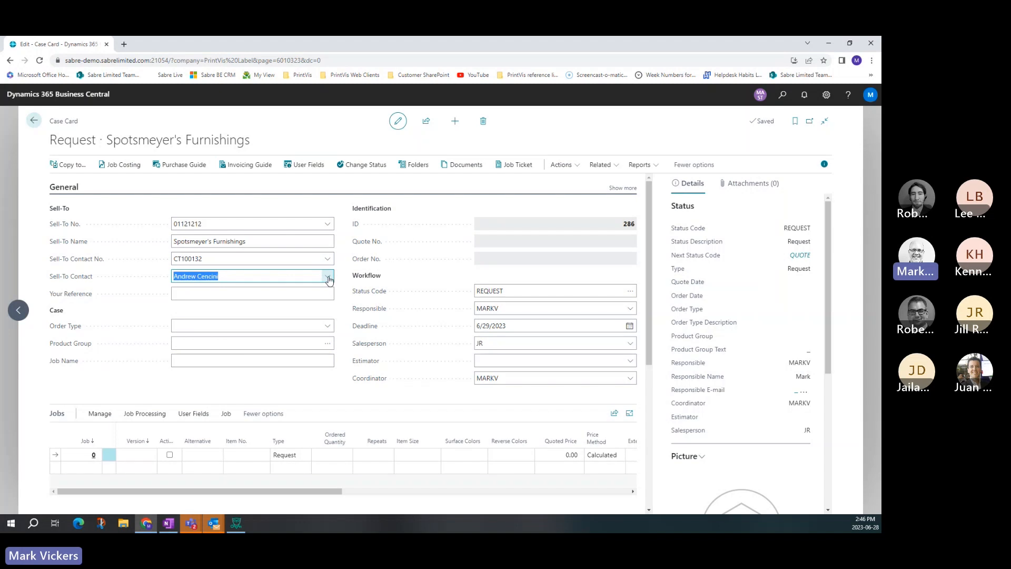
{"action": "left_click", "coordinate": [187, 327]}
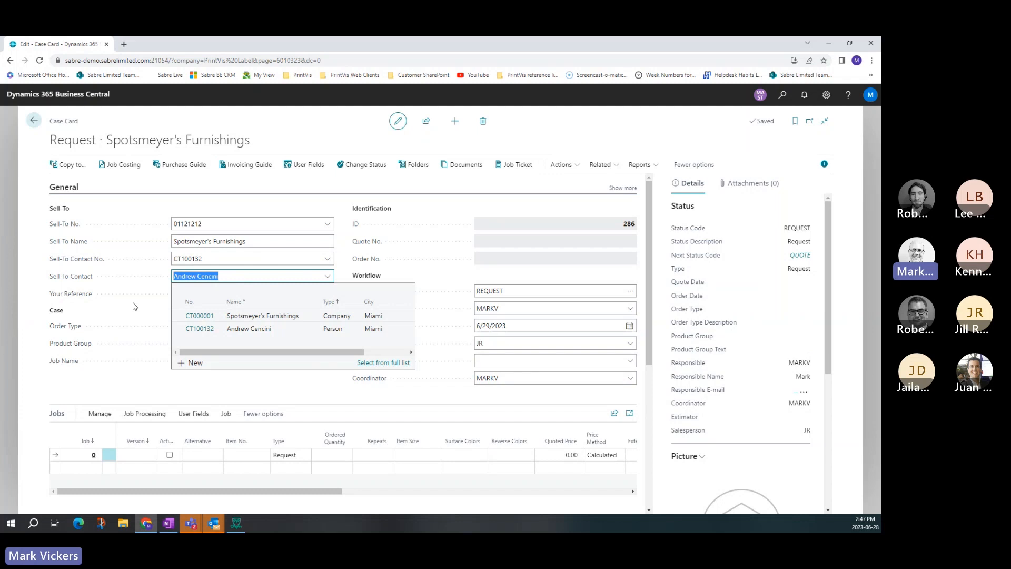
{"action": "left_click", "coordinate": [135, 308]}
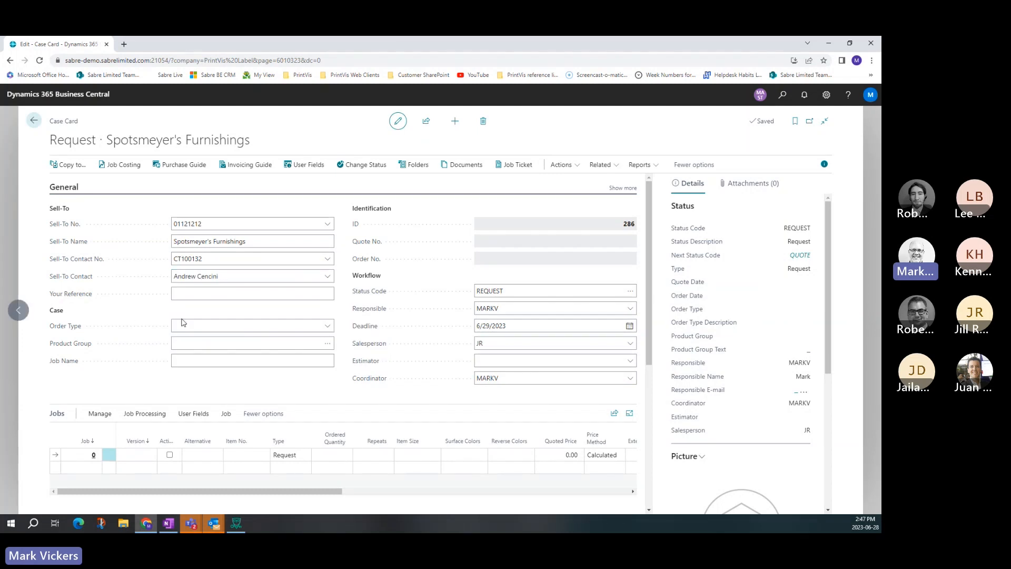
Set the request's order type to DIRECT and its product group to CUSTOM LABELS.
{"action": "left_click", "coordinate": [319, 326]}
{"action": "left_click", "coordinate": [290, 364]}
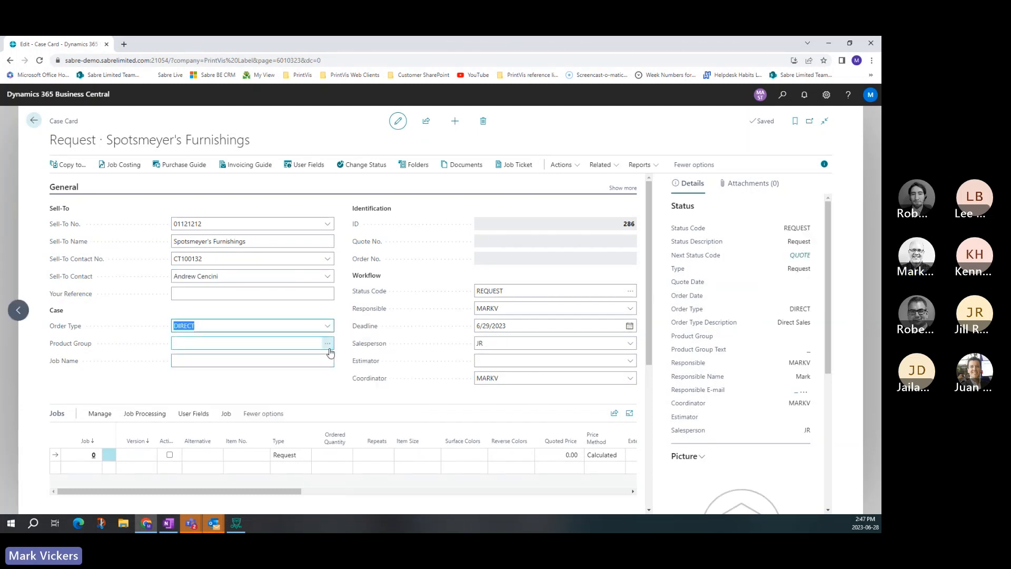
{"action": "left_click", "coordinate": [328, 343]}
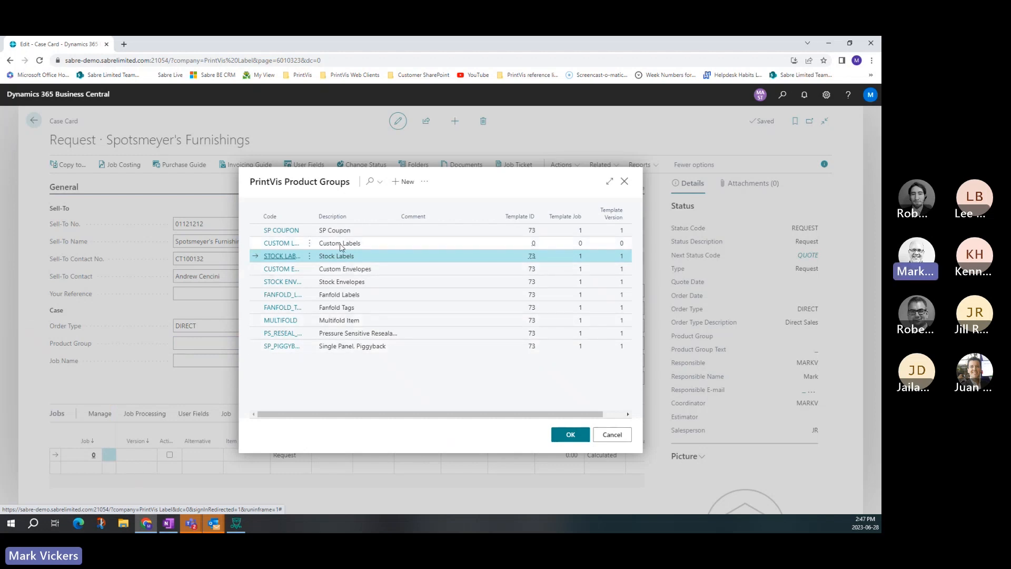
{"action": "left_click", "coordinate": [342, 243]}
{"action": "left_click", "coordinate": [567, 434]}
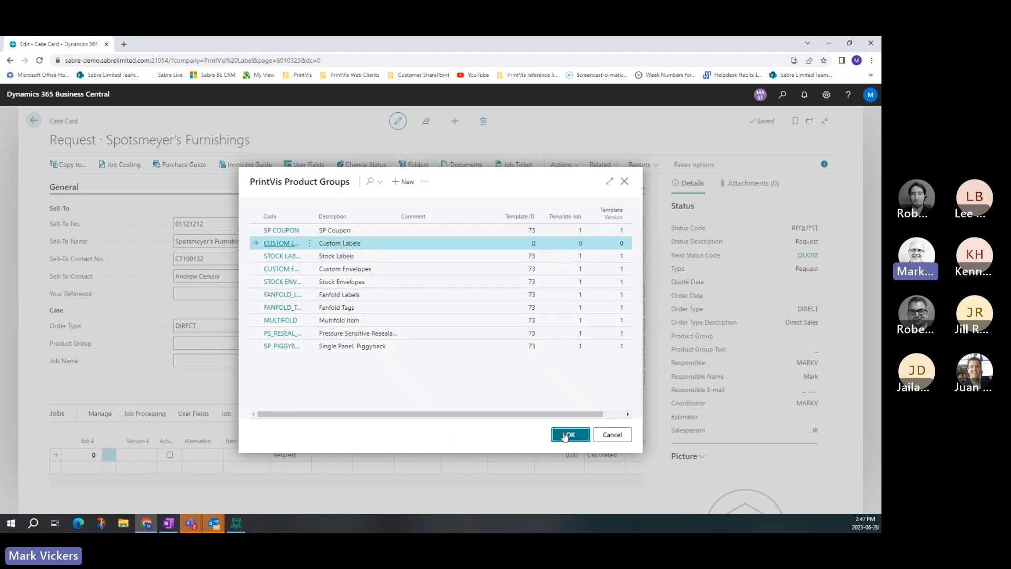
{"action": "left_click", "coordinate": [60, 457]}
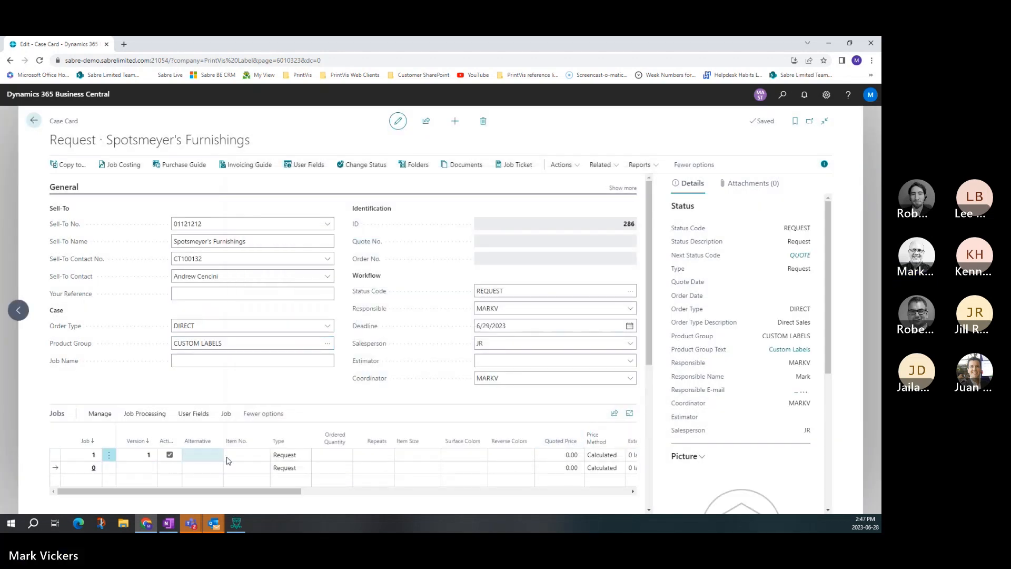
On job line 1, set ordered quantity to 75000, repeats to 1, item size to 3X2 and surface colors to 4.
{"action": "left_click", "coordinate": [332, 455]}
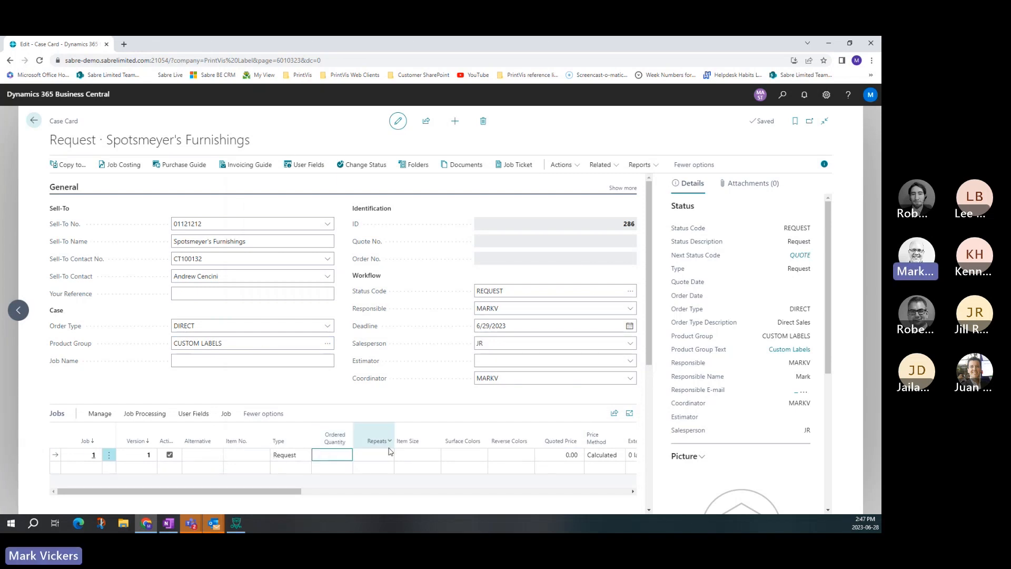
{"action": "type", "text": "75000"}
{"action": "key", "text": "Tab"}
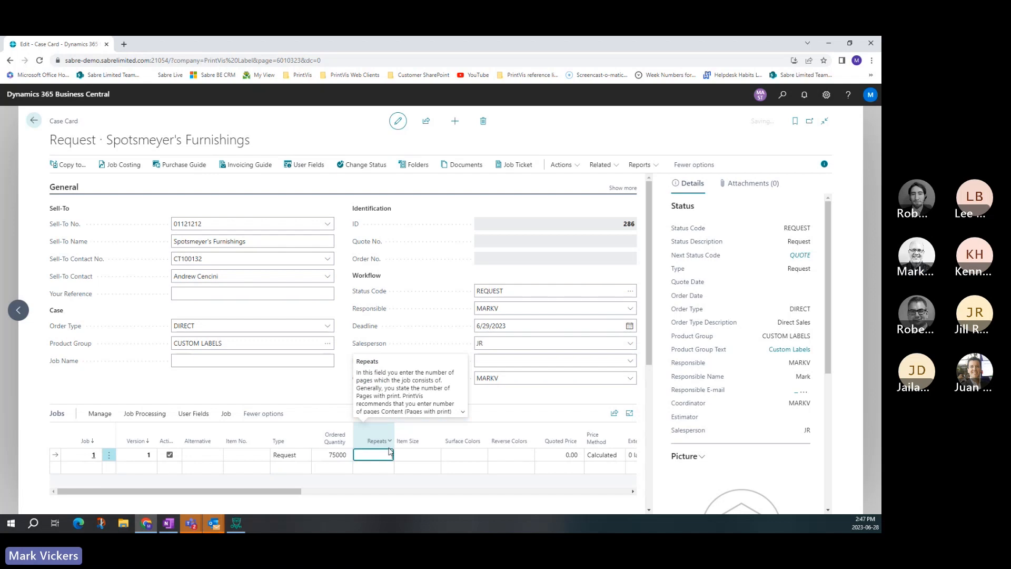
{"action": "type", "text": "1"}
{"action": "key", "text": "Tab"}
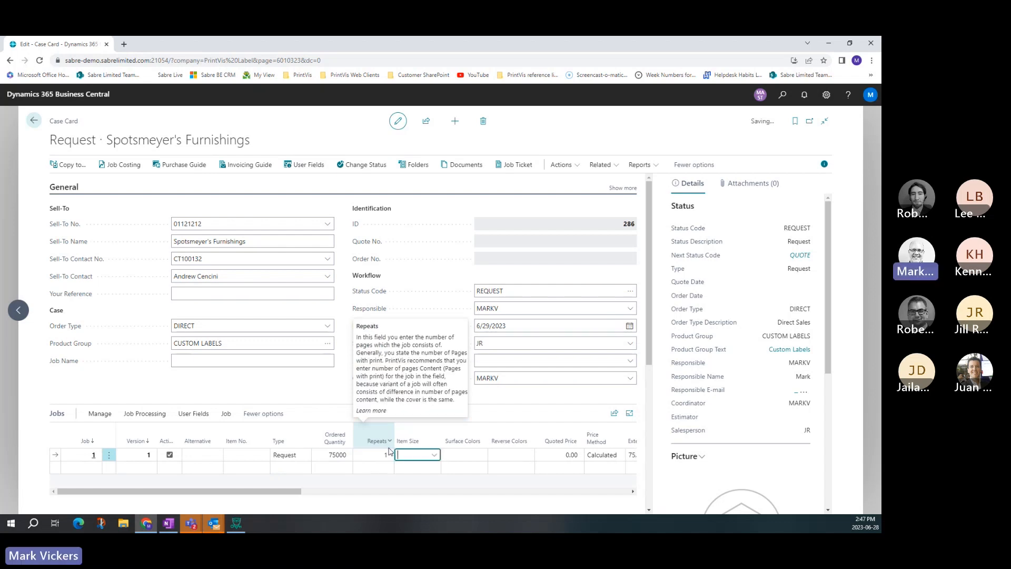
{"action": "type", "text": "3x2"}
{"action": "key", "text": "Tab"}
{"action": "type", "text": "4"}
{"action": "key", "text": "Tab"}
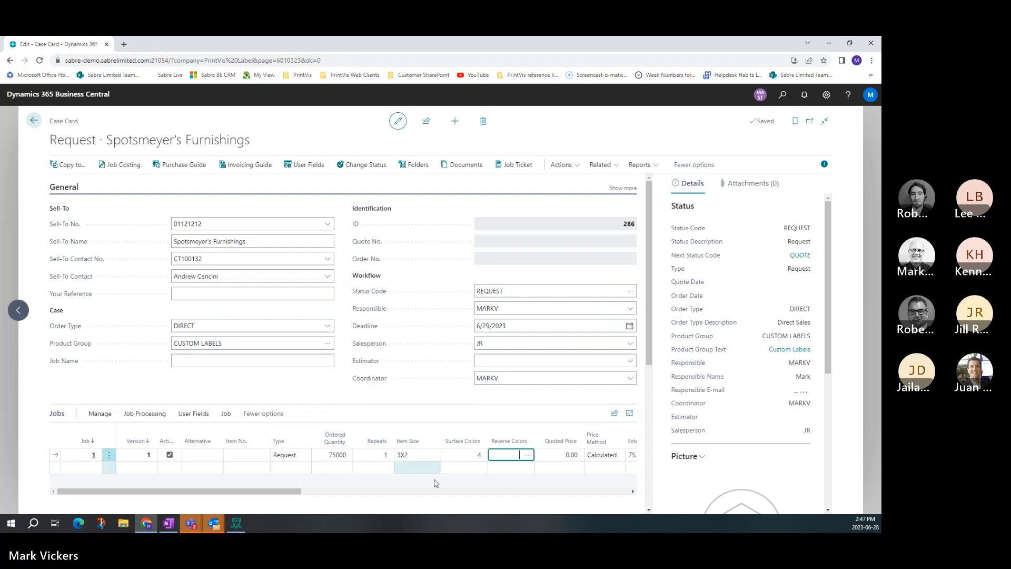
Open the job card of job 1 and create a sheet for its job item.
{"action": "left_click", "coordinate": [91, 415]}
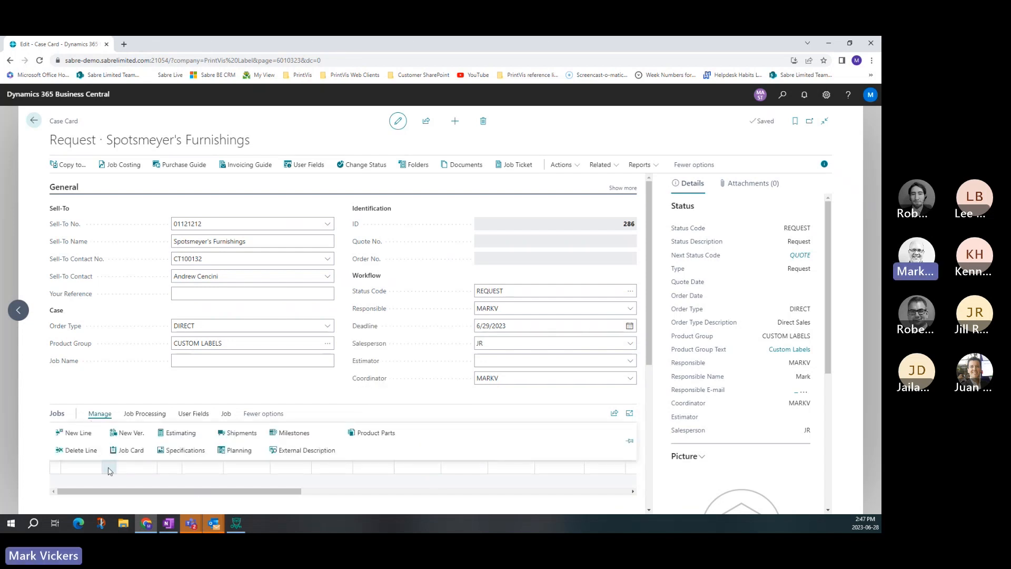
{"action": "left_click", "coordinate": [125, 456]}
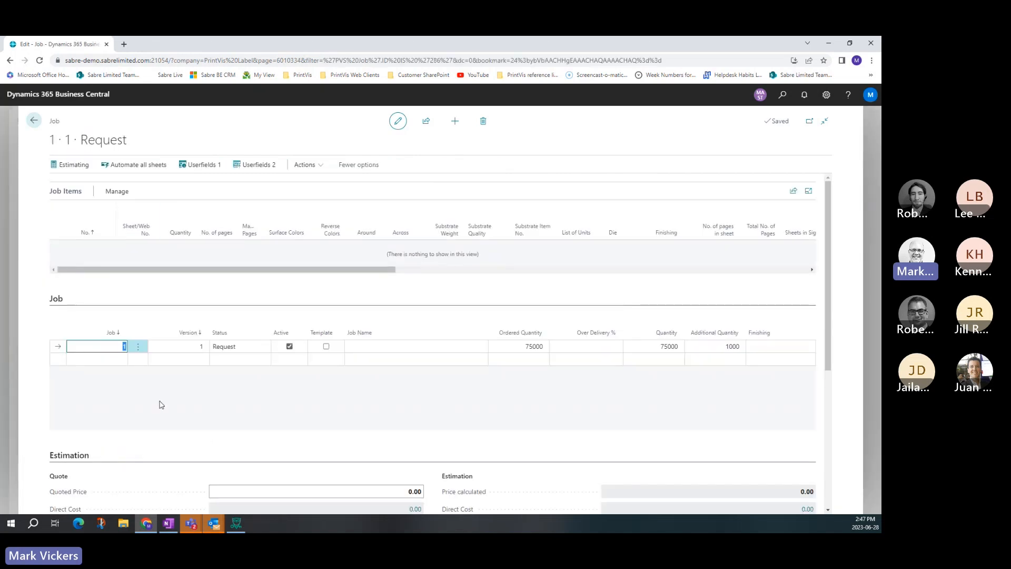
{"action": "left_click", "coordinate": [117, 191]}
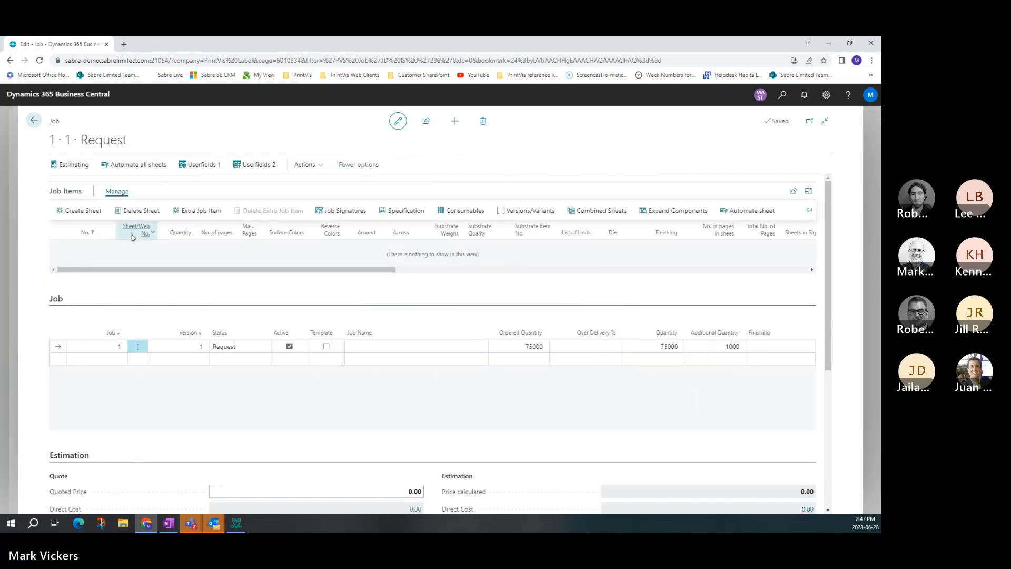
{"action": "left_click", "coordinate": [83, 216]}
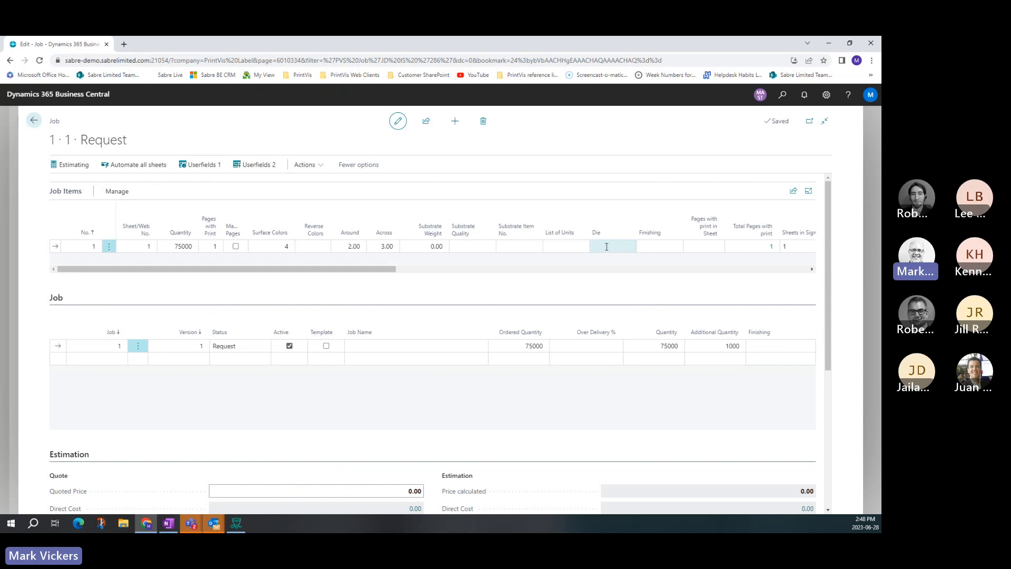
List the matching press and tool combinations for the job item, with a maximum front label distance of 0.5 and shape RECTANGLE.
{"action": "left_click", "coordinate": [117, 192]}
{"action": "left_click", "coordinate": [219, 210]}
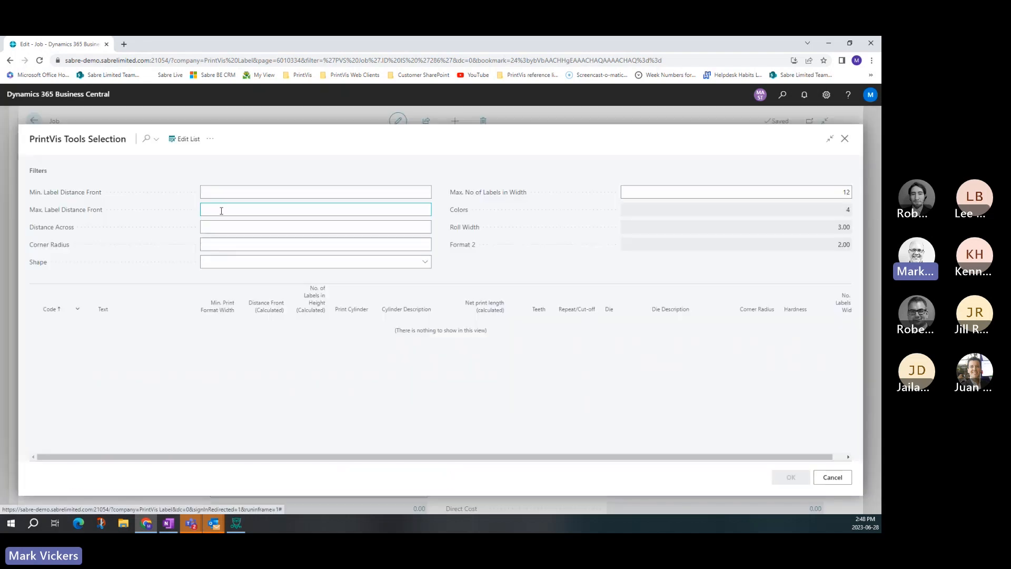
{"action": "left_click", "coordinate": [410, 193]}
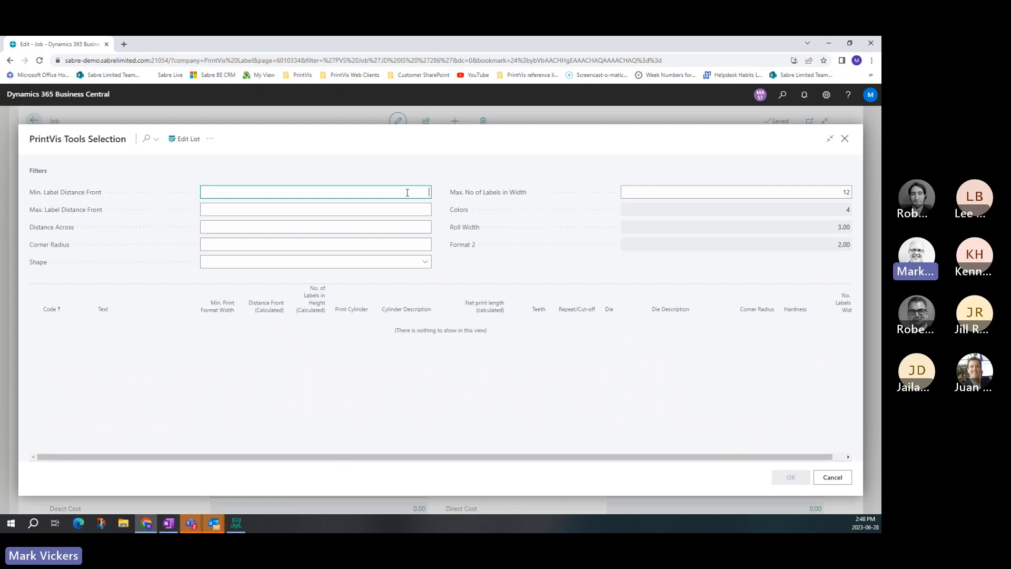
{"action": "key", "text": "Tab"}
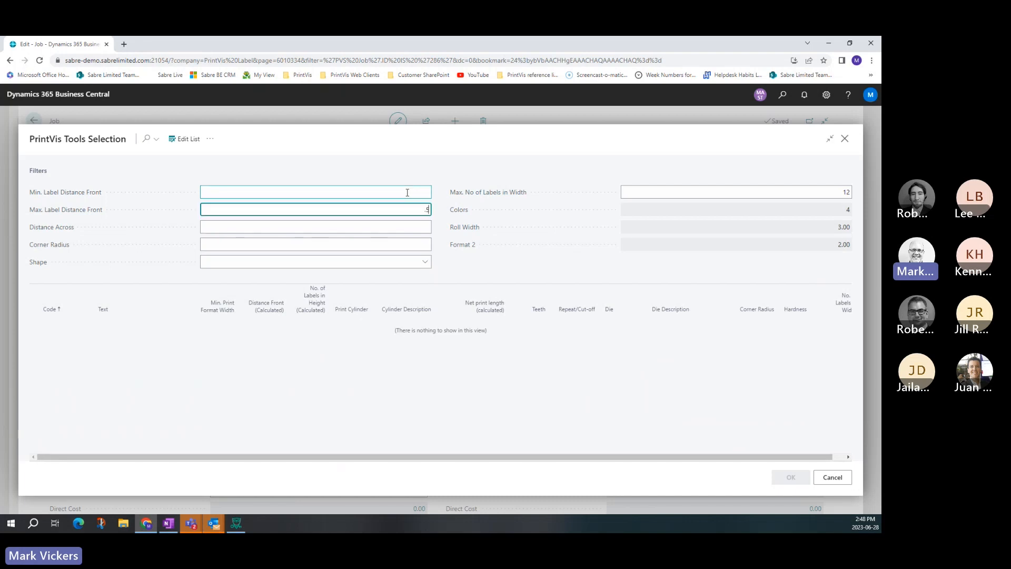
{"action": "key", "text": "Tab"}
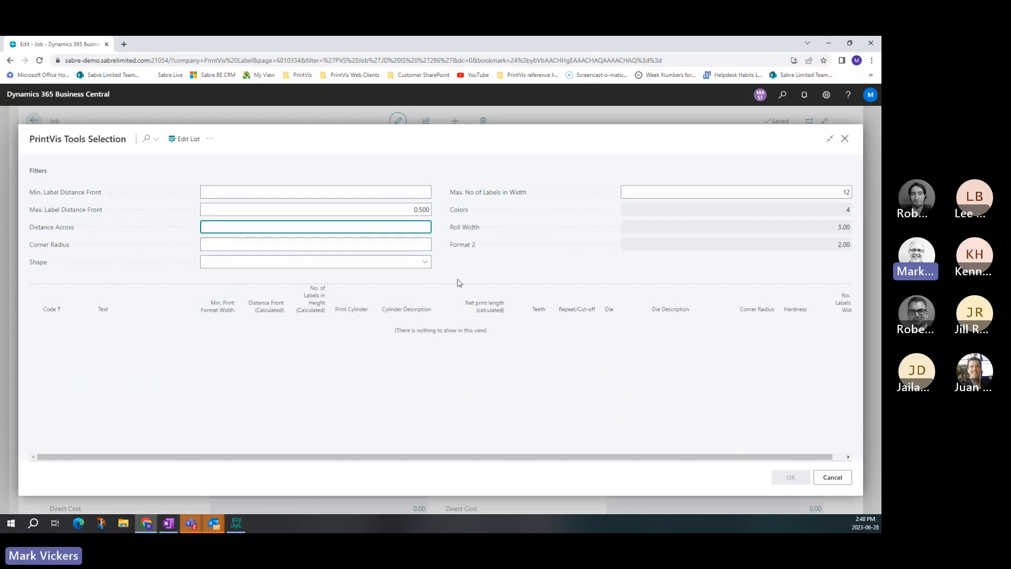
{"action": "left_click", "coordinate": [424, 262]}
{"action": "scroll", "coordinate": [323, 349], "scroll_direction": "down", "scroll_amount": 3}
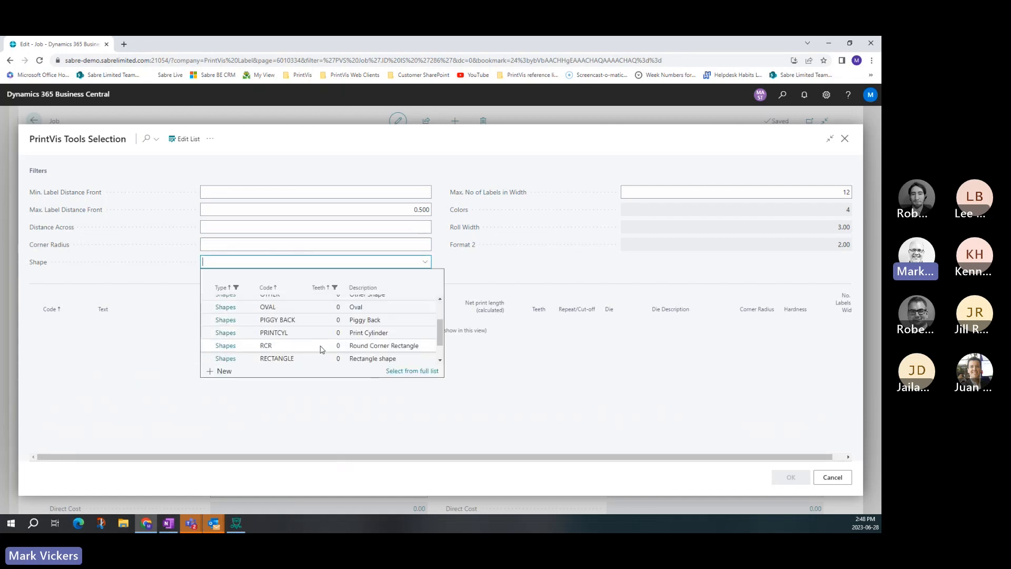
{"action": "left_click", "coordinate": [278, 359]}
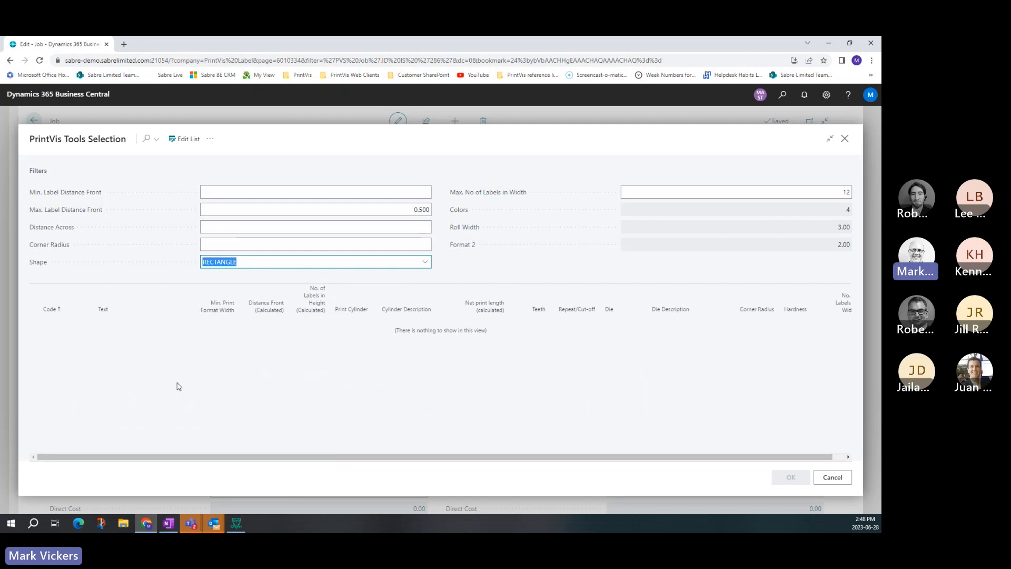
{"action": "left_click", "coordinate": [212, 142]}
{"action": "left_click", "coordinate": [232, 156]}
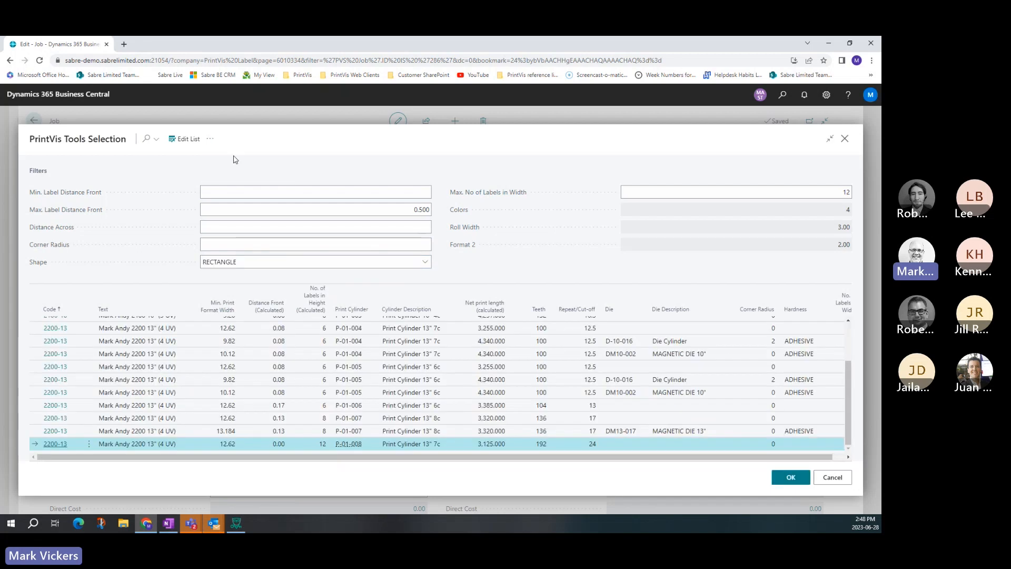
Choose the Mark Andy 2100 10" press with print cylinder P-01-001 and die D-10-016, accepting the default inks without extra units.
{"action": "scroll", "coordinate": [519, 386], "scroll_direction": "up", "scroll_amount": 3}
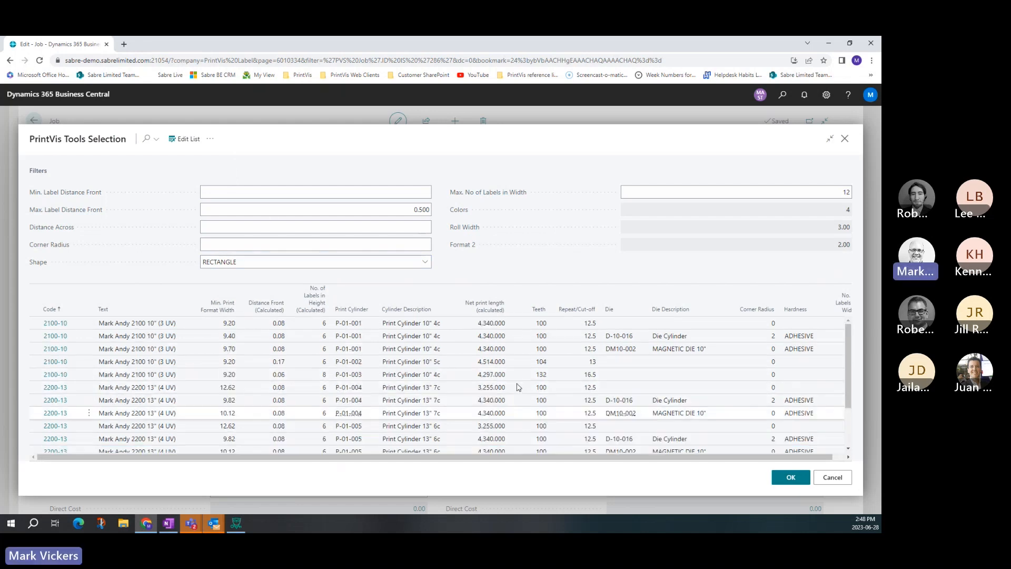
{"action": "left_click", "coordinate": [380, 339]}
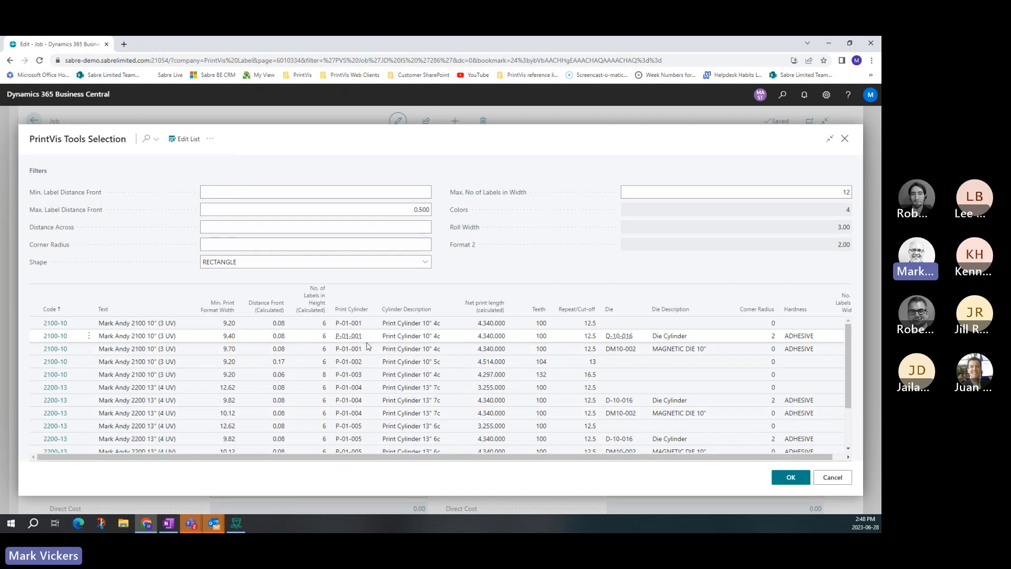
{"action": "left_click", "coordinate": [240, 376]}
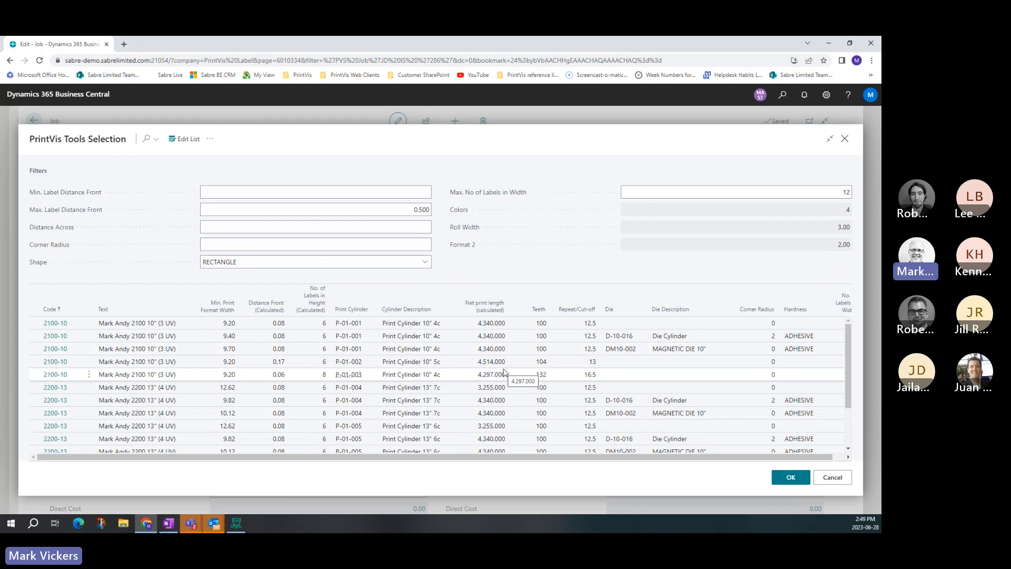
{"action": "left_click", "coordinate": [36, 338]}
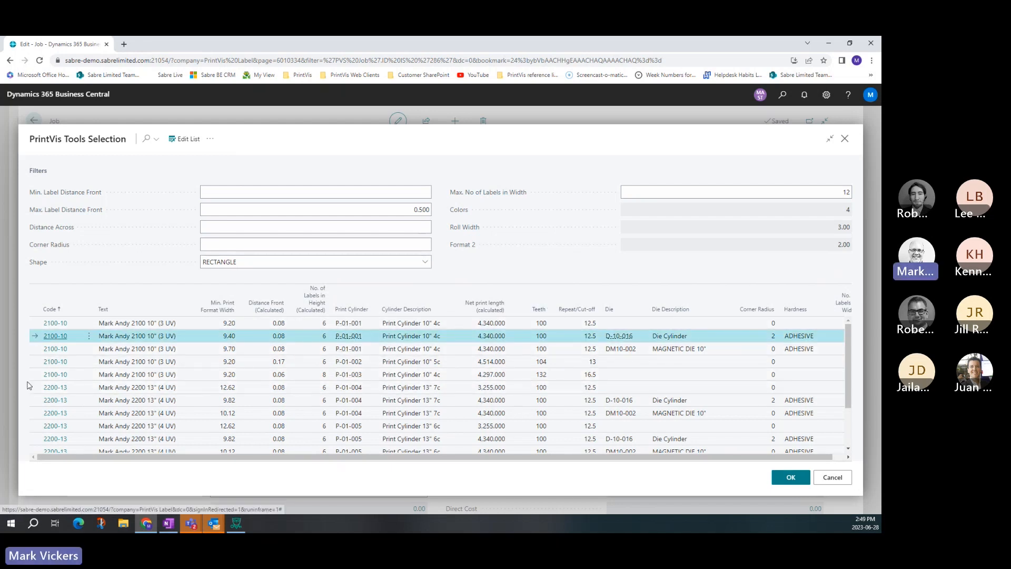
{"action": "left_click", "coordinate": [790, 479]}
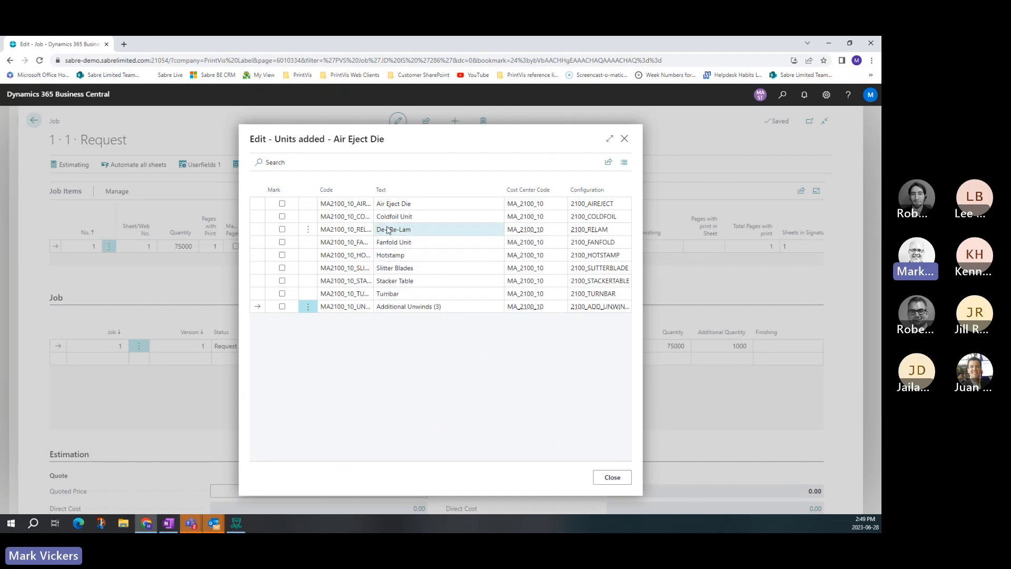
{"action": "left_click", "coordinate": [612, 477]}
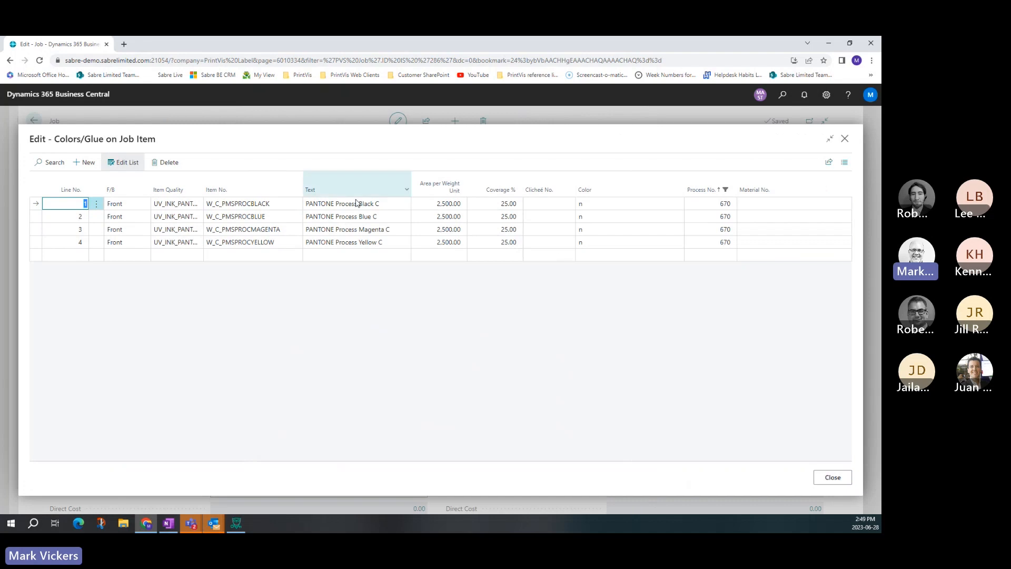
{"action": "left_click", "coordinate": [830, 479]}
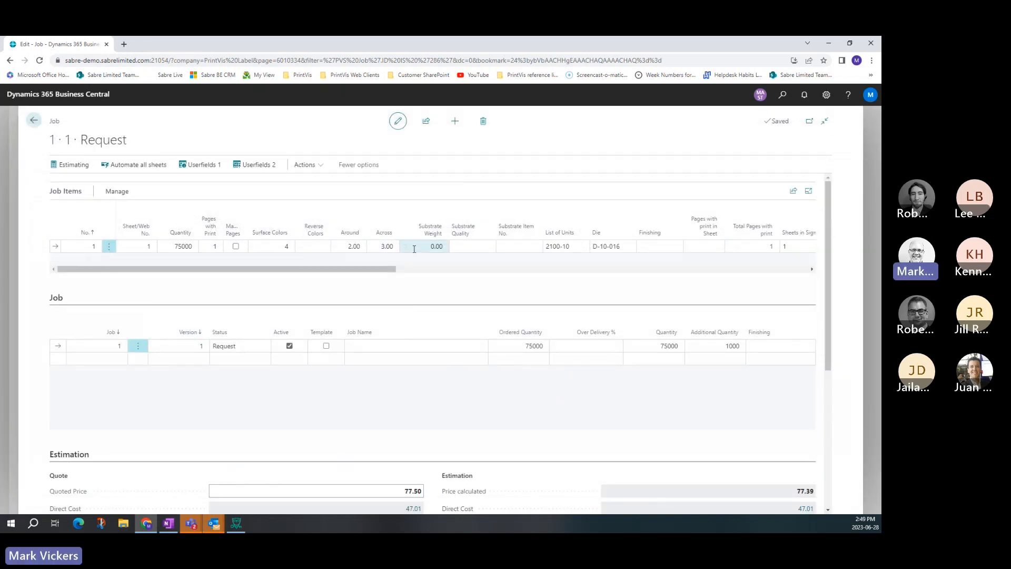
Set the job item's substrate quality to BOPP.
{"action": "left_click", "coordinate": [613, 246]}
{"action": "left_click", "coordinate": [471, 247]}
{"action": "left_click", "coordinate": [489, 246]}
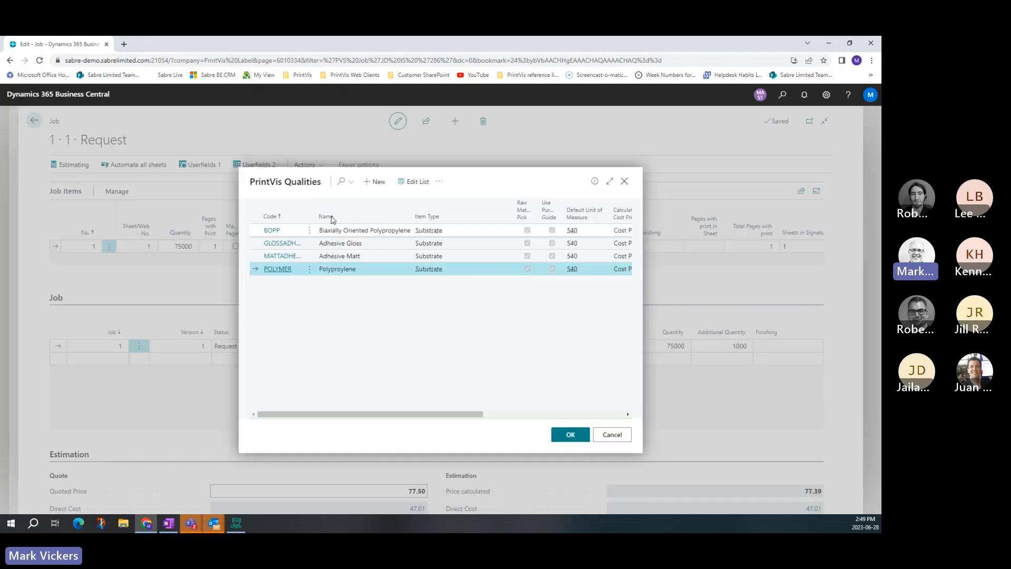
{"action": "left_click", "coordinate": [258, 233]}
{"action": "left_click", "coordinate": [570, 434]}
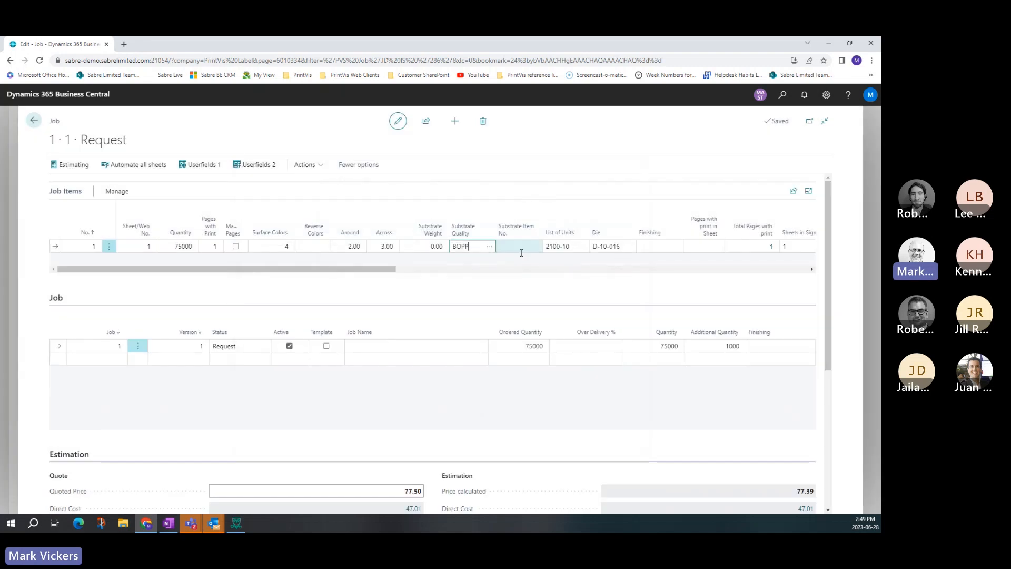
Set the job item's substrate to item 13102-10.000, the BOPP removable material with a 10.00 roll width.
{"action": "left_click", "coordinate": [521, 252]}
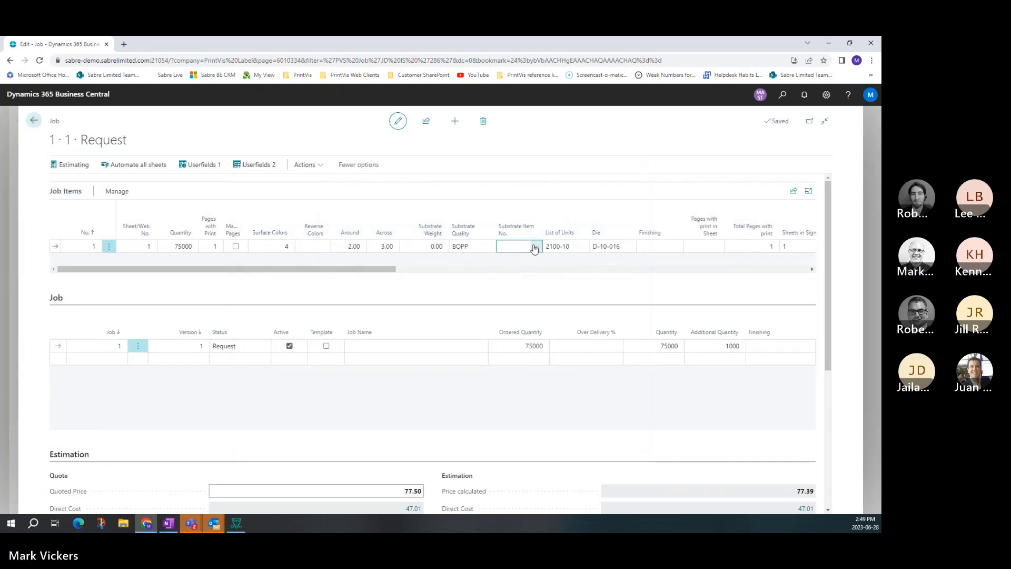
{"action": "left_click", "coordinate": [535, 246]}
{"action": "scroll", "coordinate": [482, 323], "scroll_direction": "down", "scroll_amount": 3}
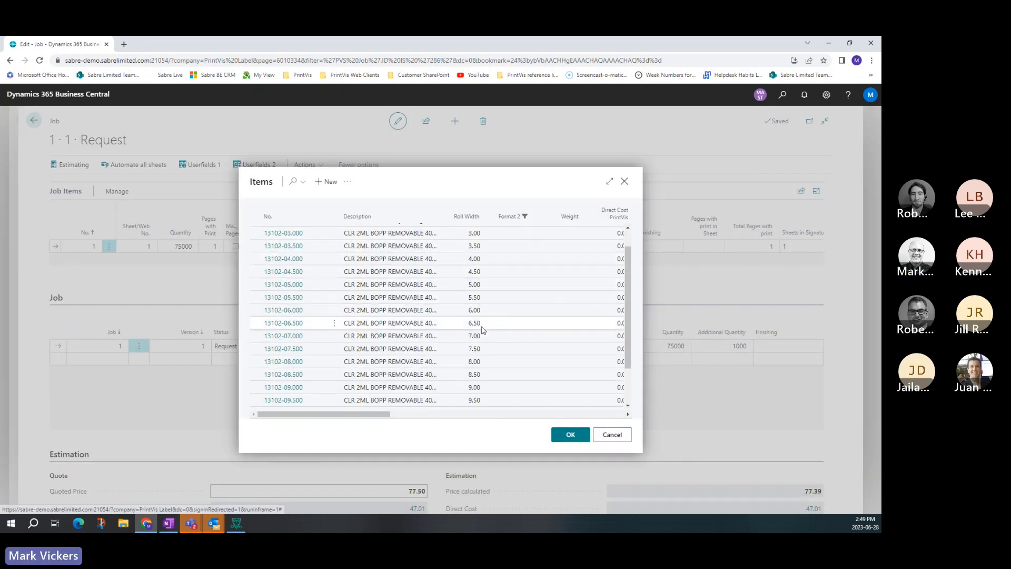
{"action": "left_click", "coordinate": [494, 364]}
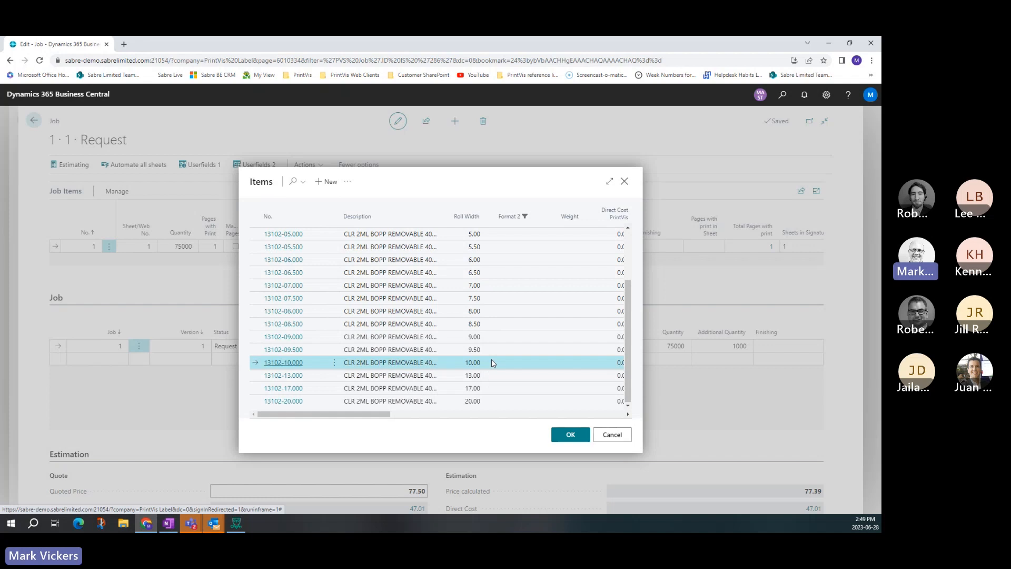
{"action": "left_click", "coordinate": [570, 435]}
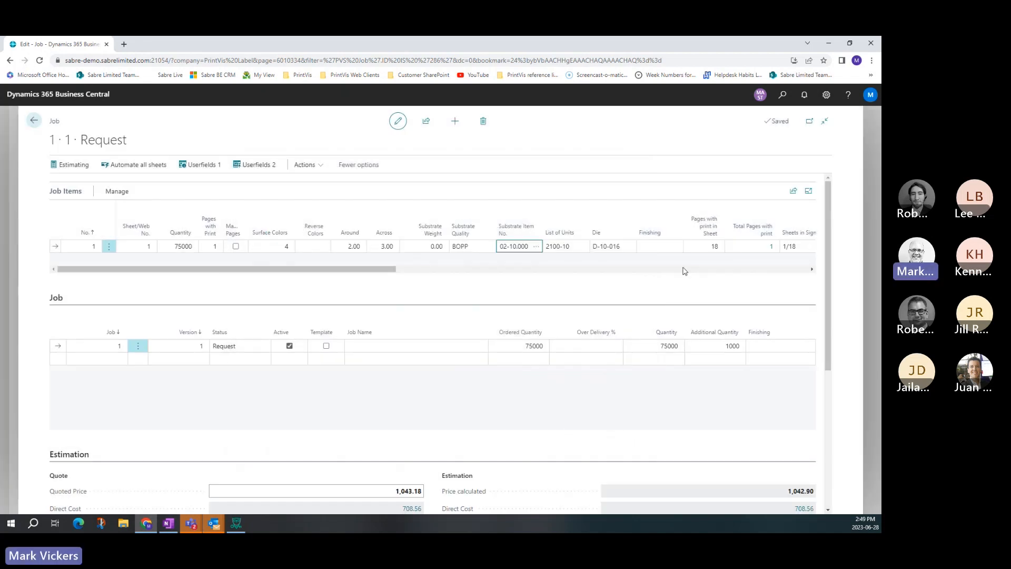
In the job's estimate, add the finishing unit ARPEGO_SLR with Boxing and Shrink Wrap.
{"action": "left_click", "coordinate": [79, 167]}
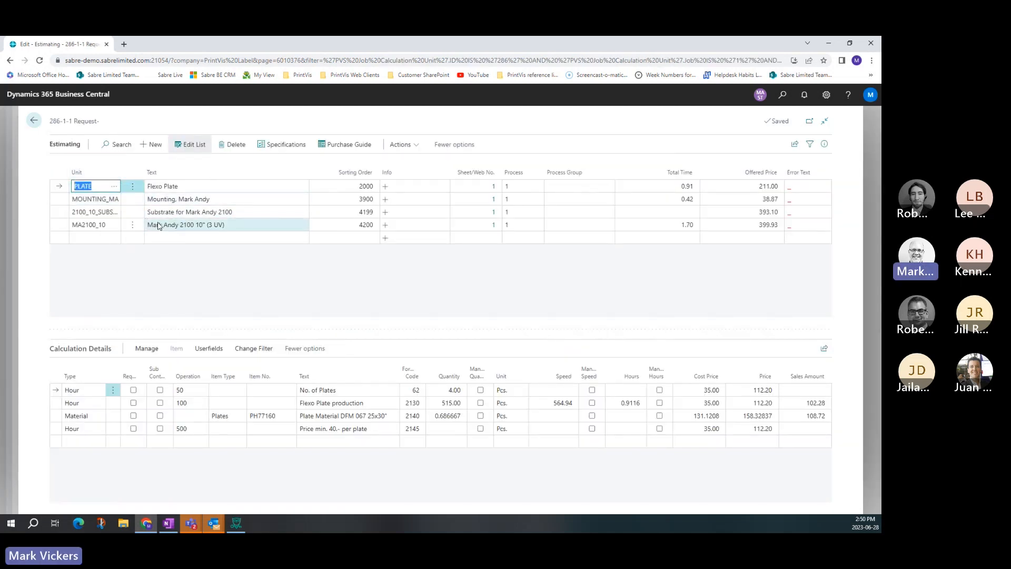
{"action": "left_click", "coordinate": [110, 242]}
{"action": "left_click", "coordinate": [113, 240]}
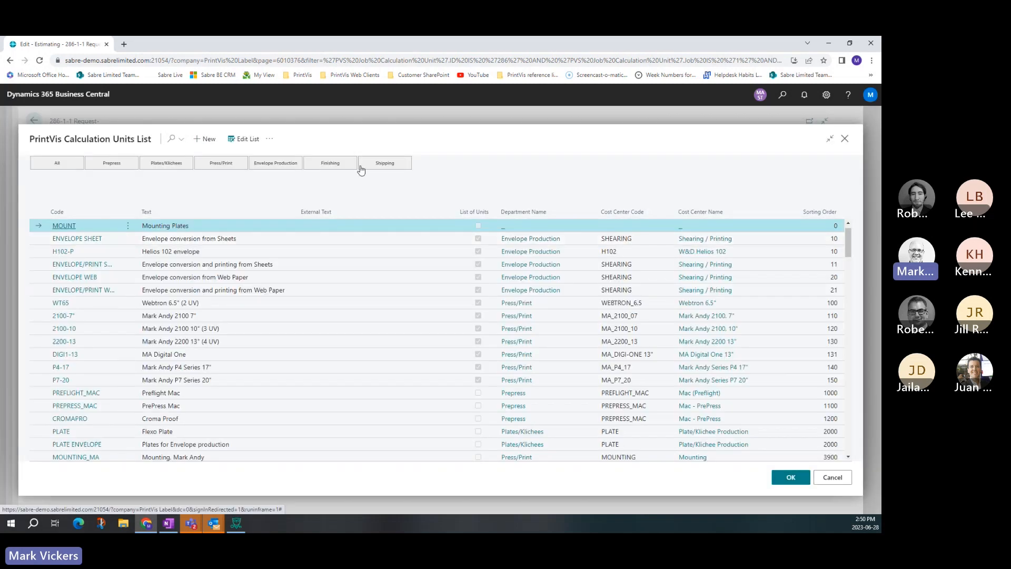
{"action": "left_click", "coordinate": [332, 164]}
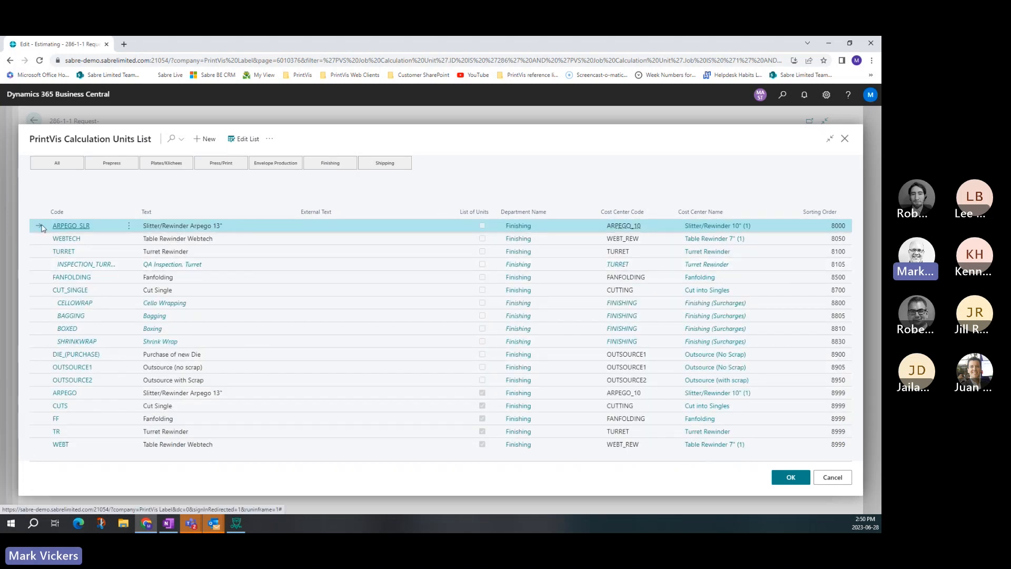
{"action": "left_click", "coordinate": [788, 478]}
{"action": "left_click", "coordinate": [283, 217]}
{"action": "left_click", "coordinate": [282, 229]}
{"action": "left_click", "coordinate": [611, 483]}
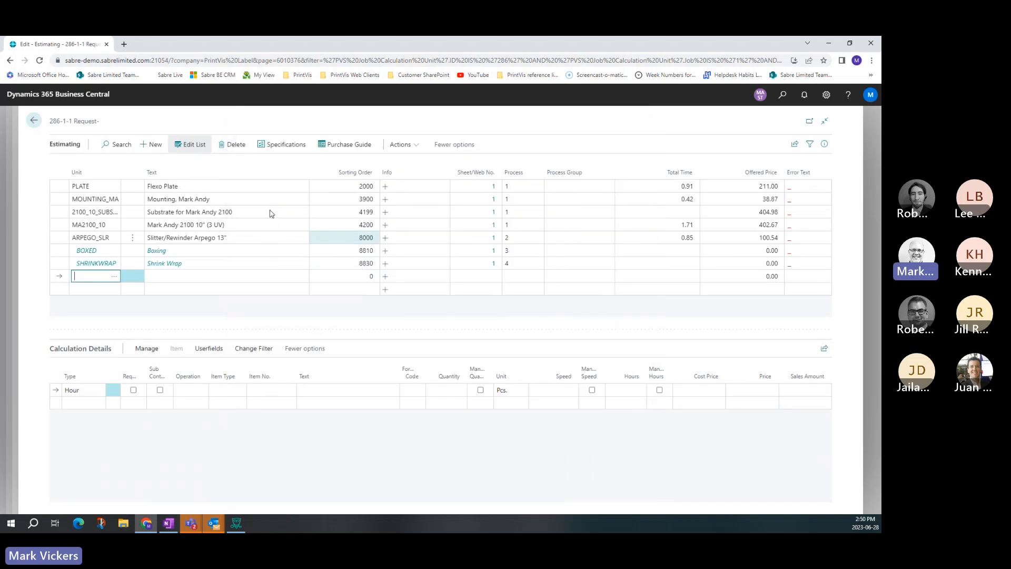
Leave the estimate, the job card and the case card to return to the home page.
{"action": "left_click", "coordinate": [33, 121]}
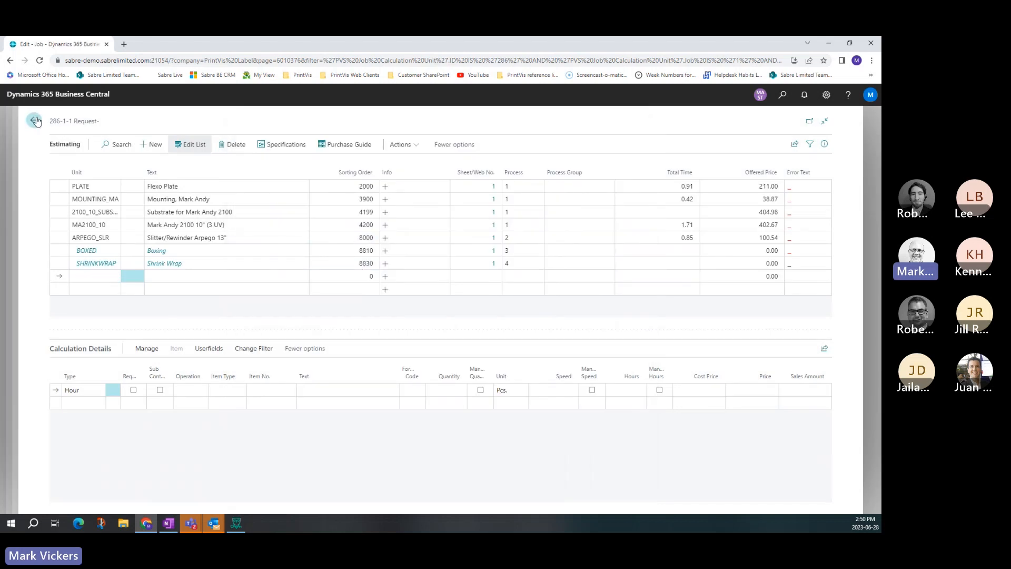
{"action": "left_click", "coordinate": [34, 121]}
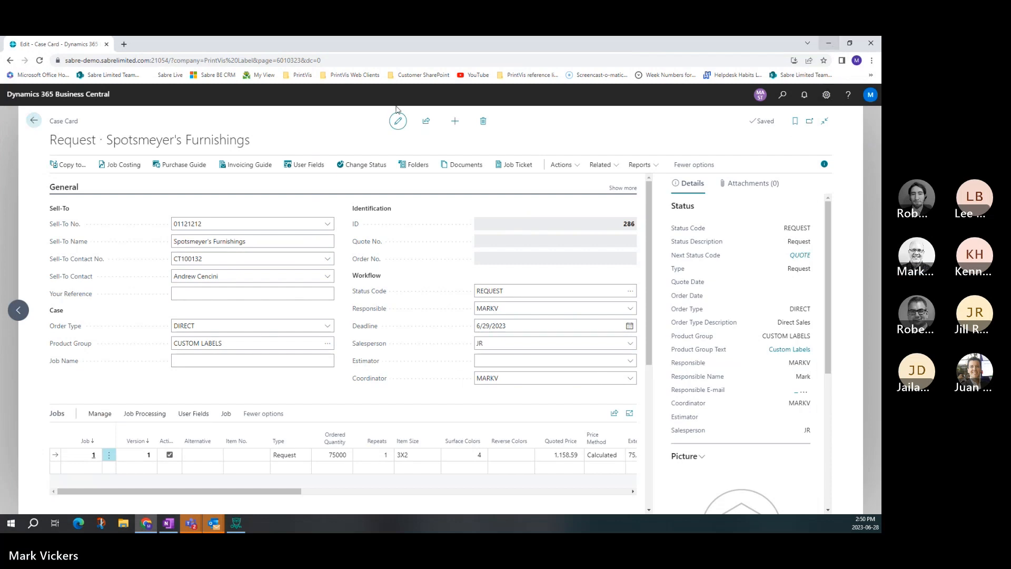
{"action": "left_click", "coordinate": [34, 120]}
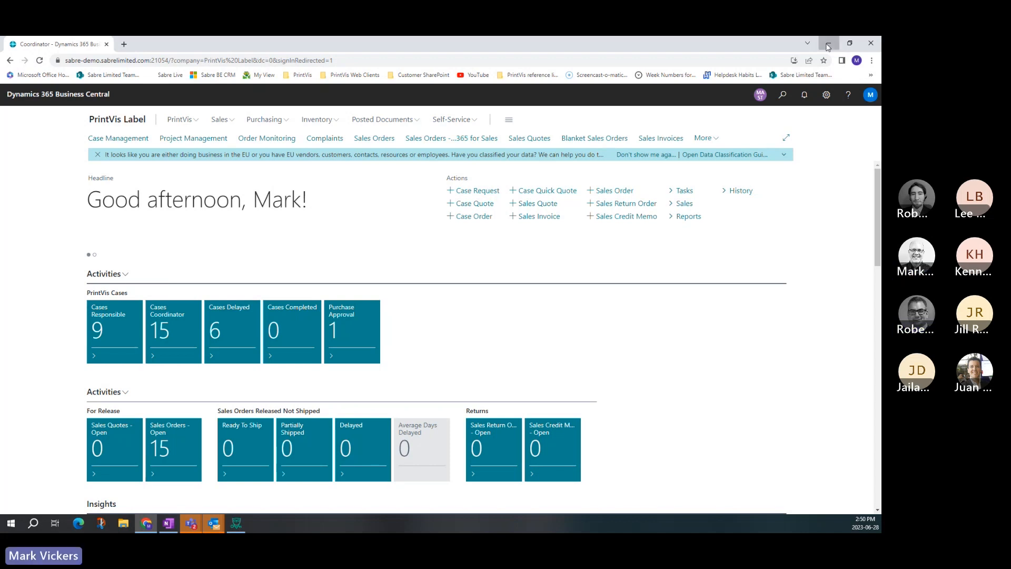
Minimize the browser, switch to the Teams meeting window and stop sharing the screen.
{"action": "left_click", "coordinate": [828, 47]}
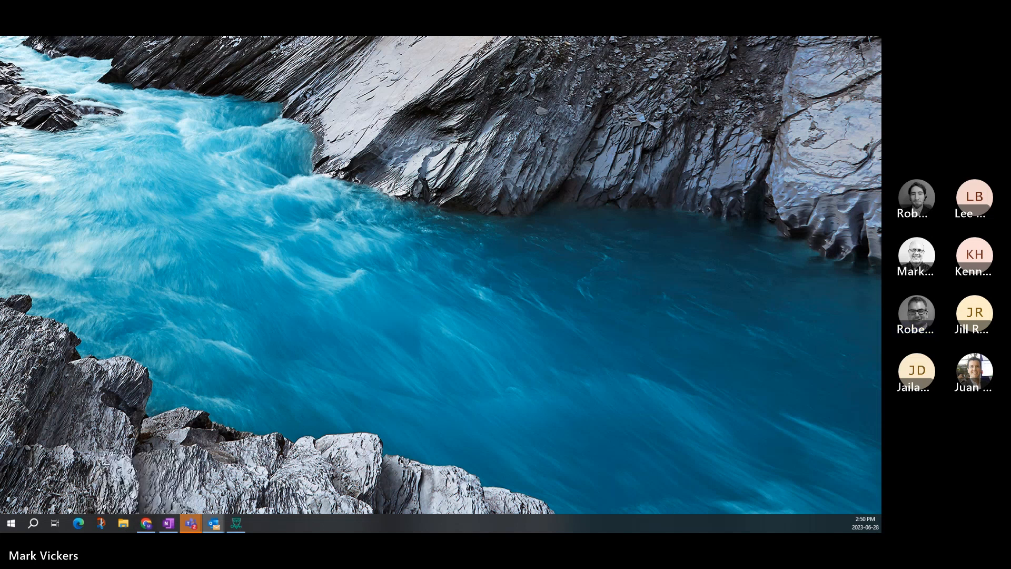
{"action": "left_click_drag", "start_coordinate": [163, 147], "coordinate": [612, 36]}
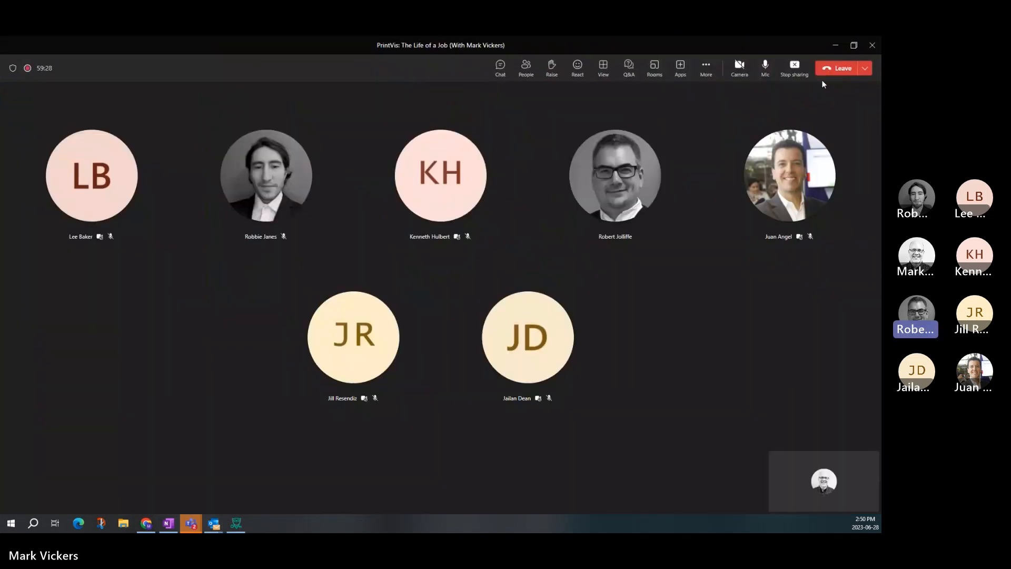
{"action": "left_click", "coordinate": [794, 66]}
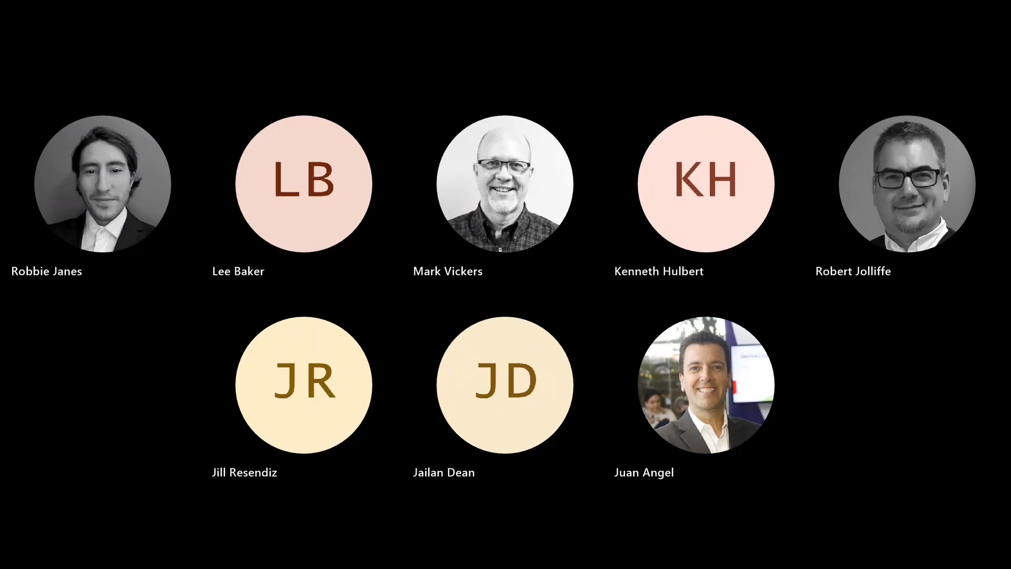
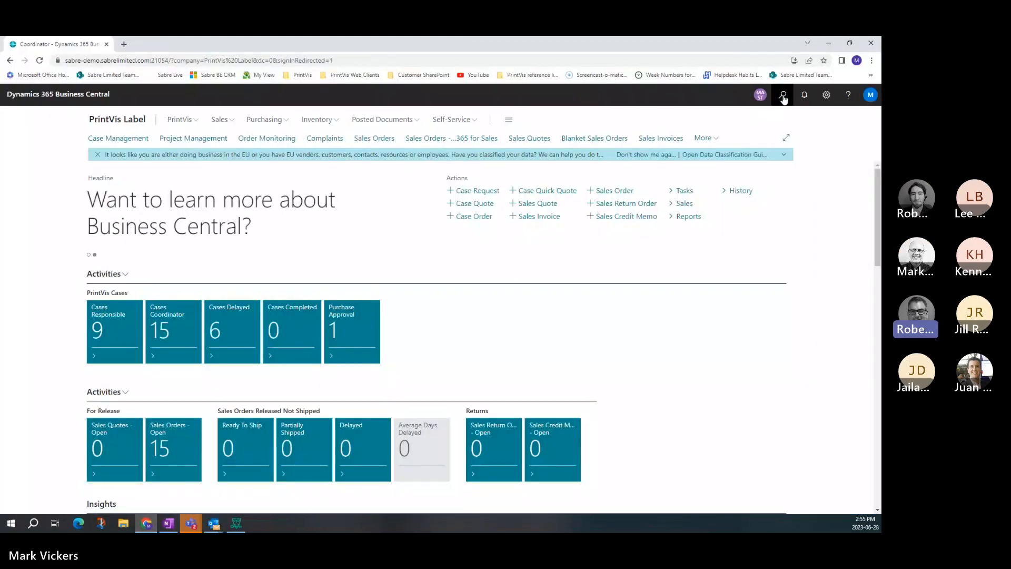
Search for "items" and open the Items list.
{"action": "left_click", "coordinate": [782, 95]}
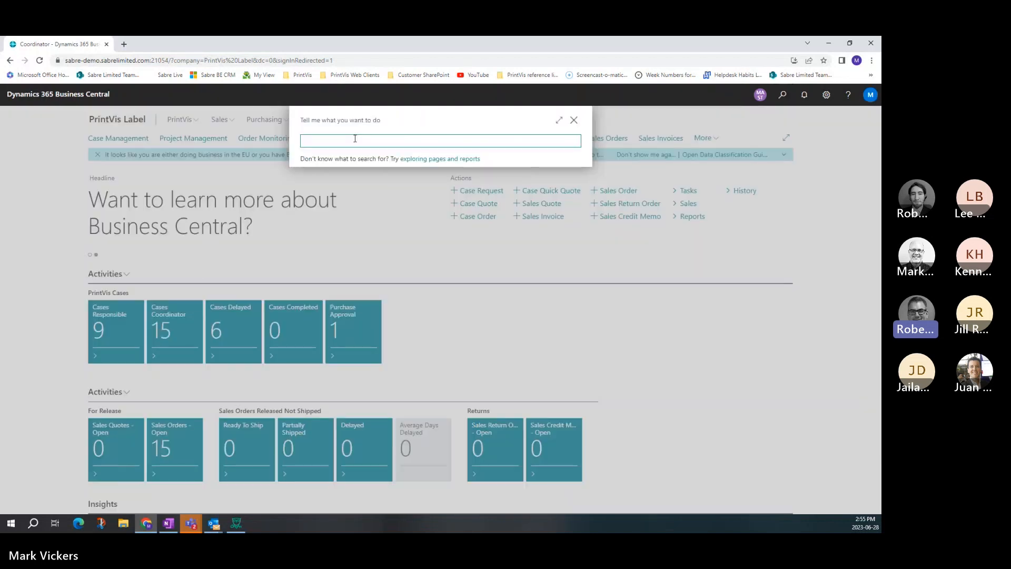
{"action": "type", "text": "items"}
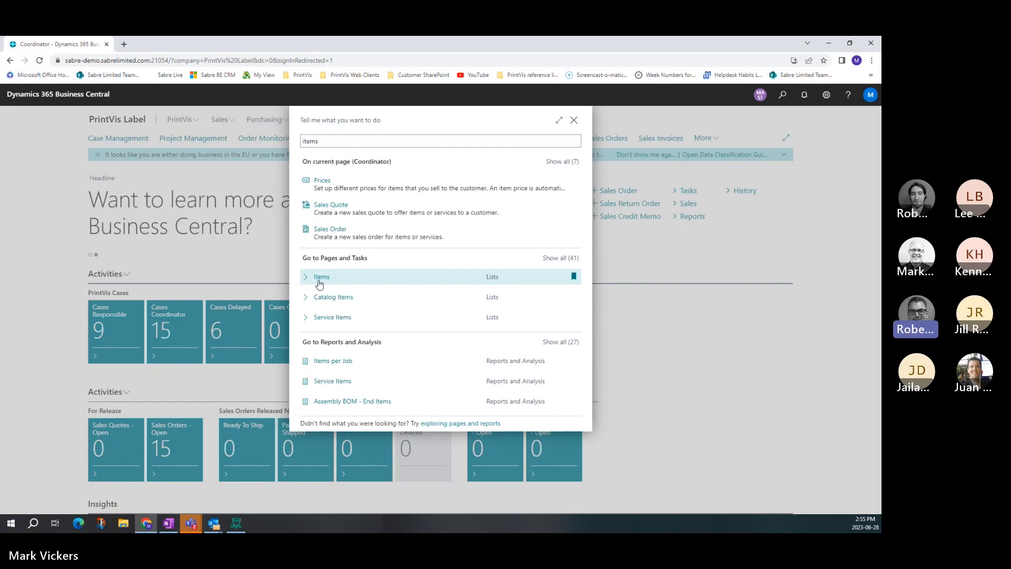
{"action": "left_click", "coordinate": [319, 284]}
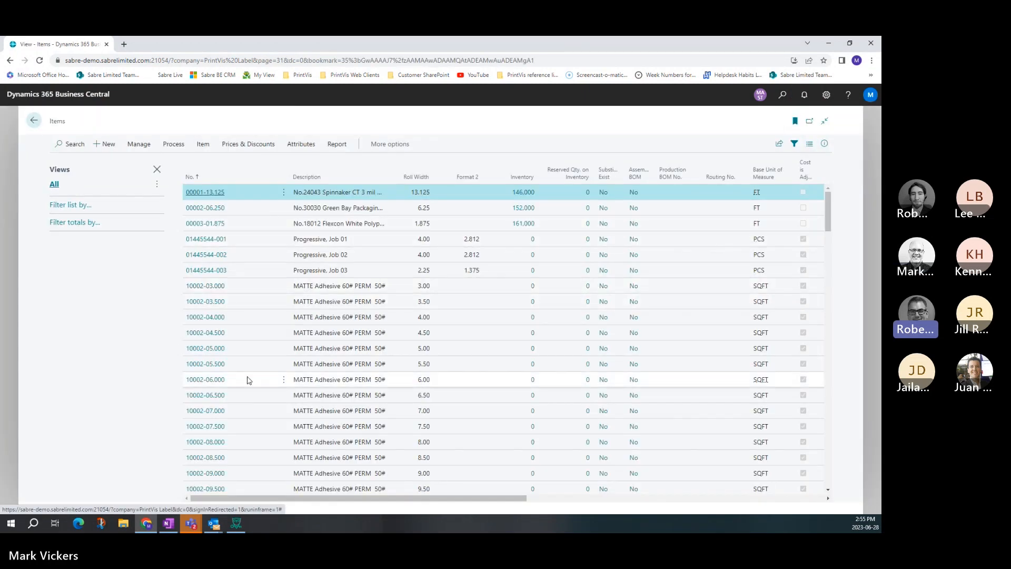
Search the item list for "blue" and open the card of item LAB-FG-0007, PrintVis Label Blue, for editing.
{"action": "left_click", "coordinate": [74, 144]}
{"action": "type", "text": "blue"}
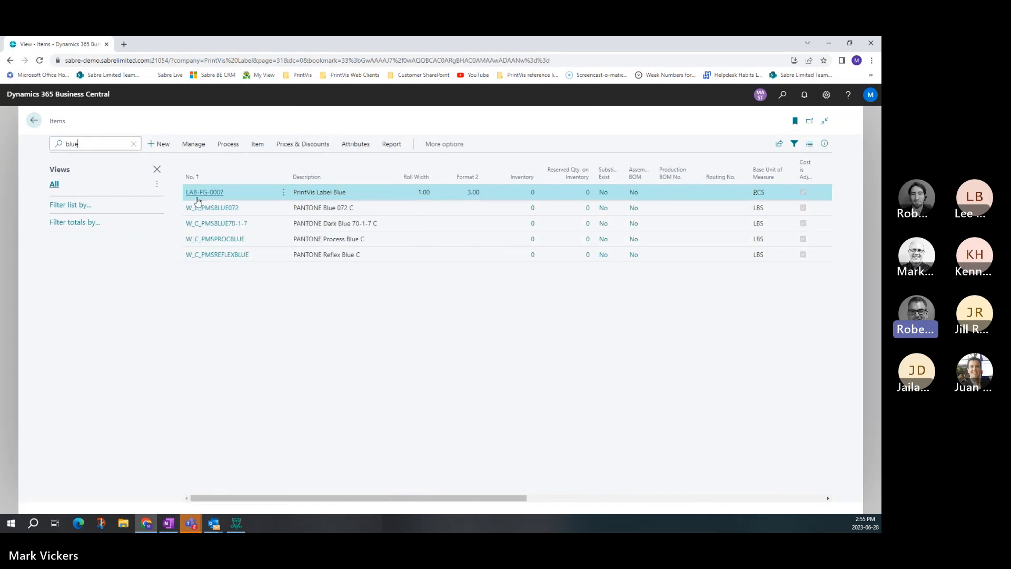
{"action": "left_click", "coordinate": [284, 192]}
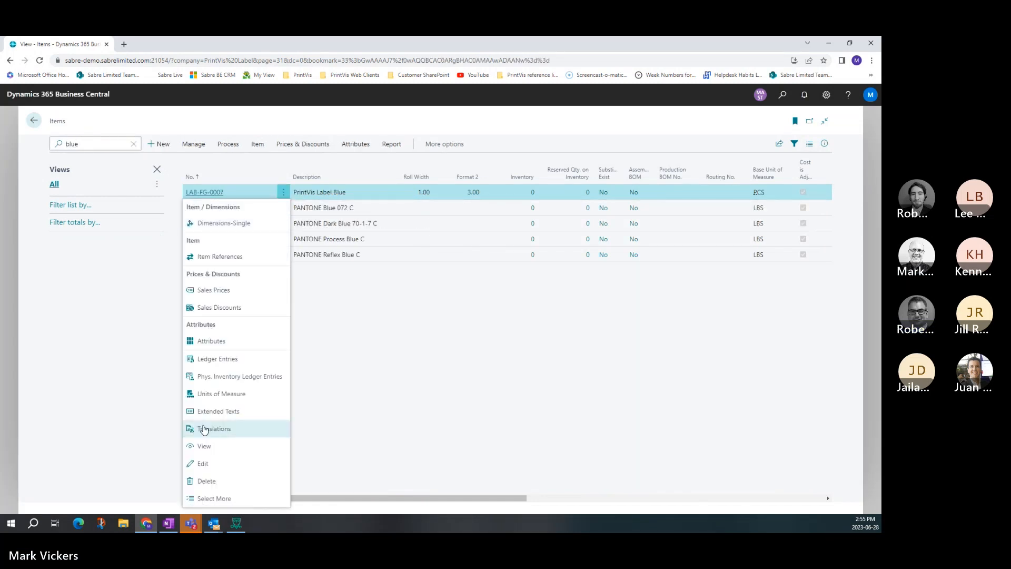
{"action": "left_click", "coordinate": [235, 456]}
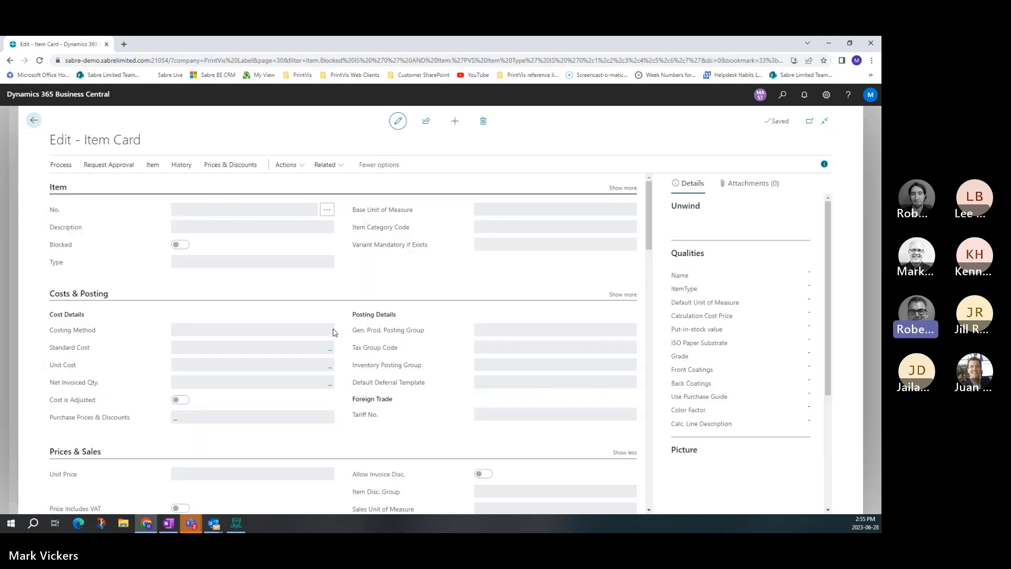
Examine the LAB-FG-0007 item card's costing, PrintVis General, PrintVis Pricing and PrintVis Paper settings.
{"action": "scroll", "coordinate": [333, 331], "scroll_direction": "down", "scroll_amount": 15}
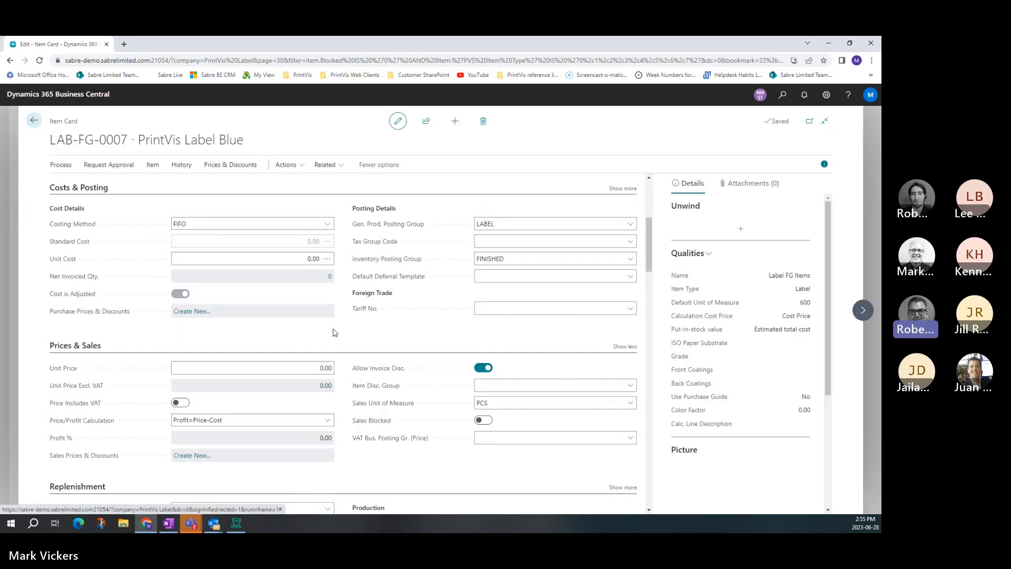
{"action": "scroll", "coordinate": [333, 331], "scroll_direction": "down", "scroll_amount": 15}
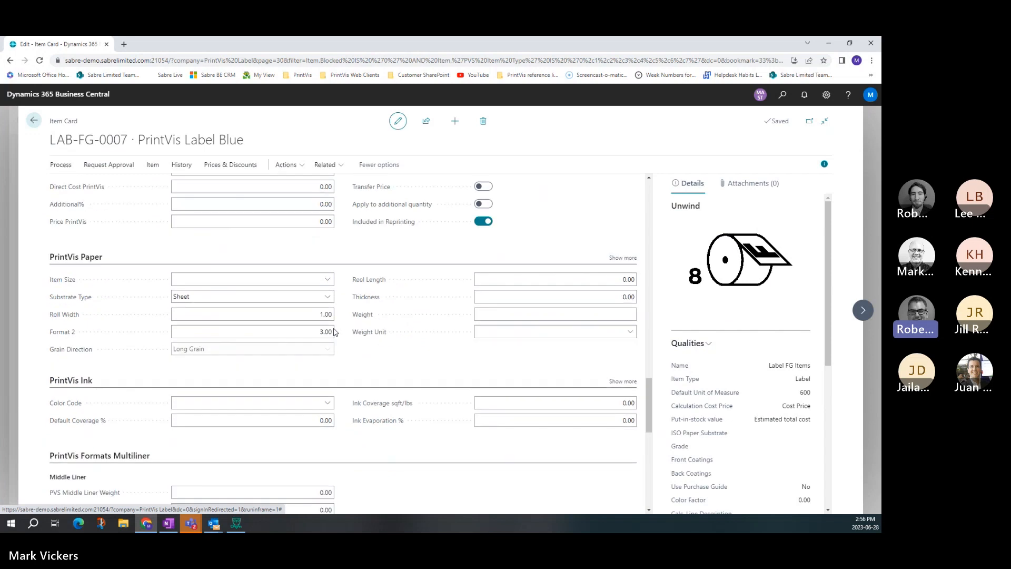
{"action": "scroll", "coordinate": [333, 328], "scroll_direction": "down", "scroll_amount": 1}
{"action": "scroll", "coordinate": [334, 329], "scroll_direction": "up", "scroll_amount": 8}
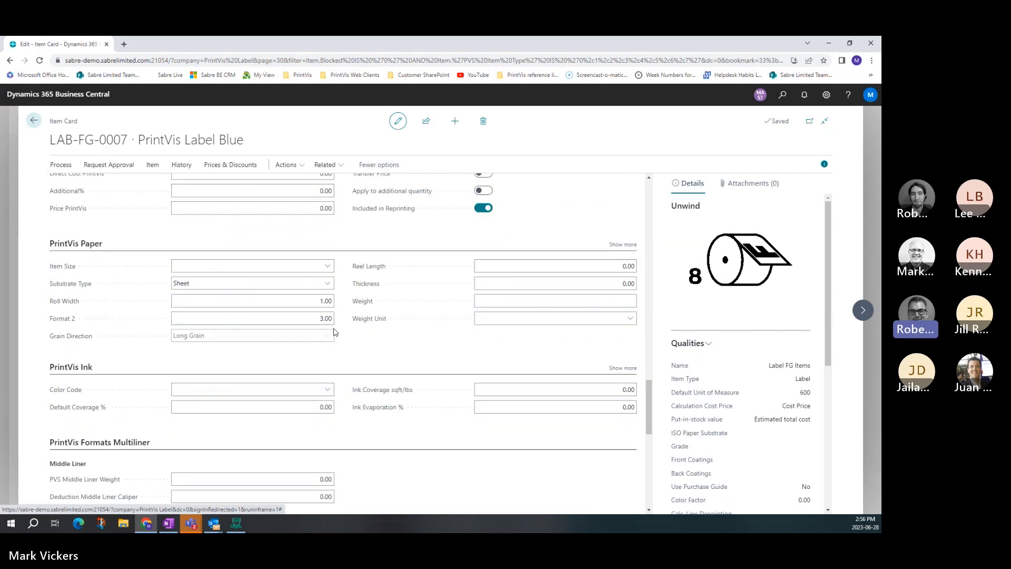
{"action": "scroll", "coordinate": [334, 332], "scroll_direction": "down", "scroll_amount": 2}
{"action": "scroll", "coordinate": [332, 333], "scroll_direction": "up", "scroll_amount": 4}
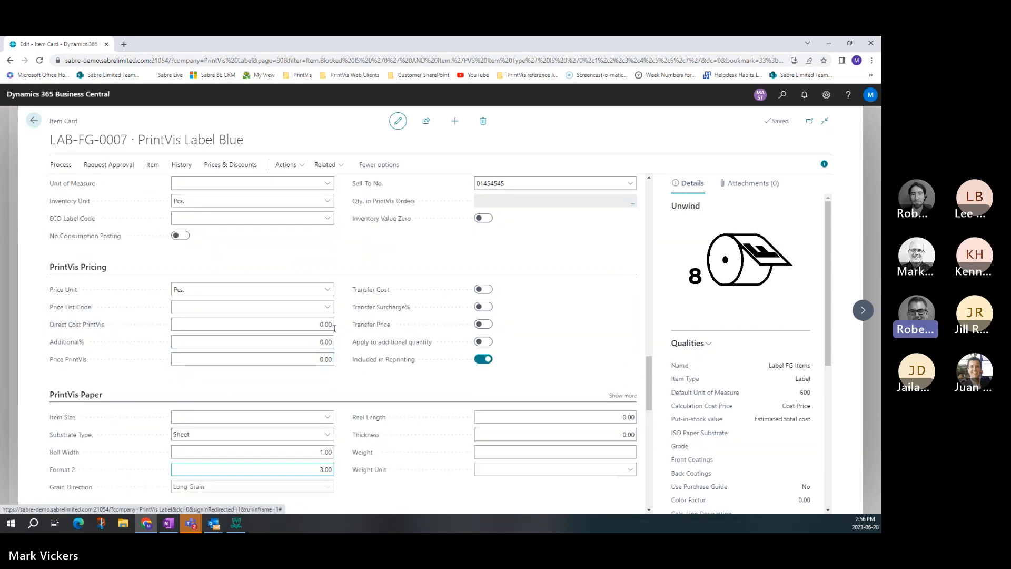
{"action": "scroll", "coordinate": [327, 335], "scroll_direction": "up", "scroll_amount": 3}
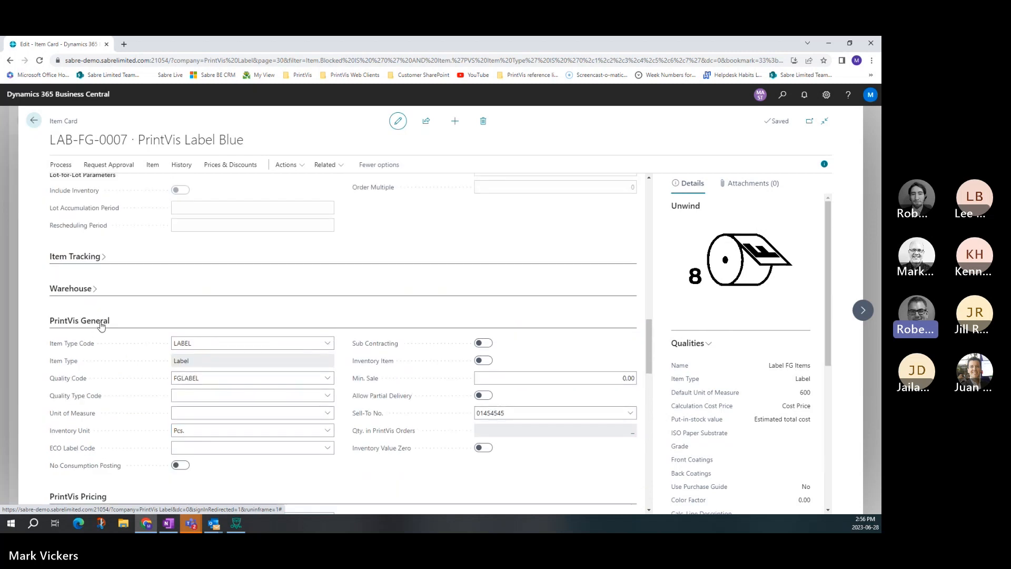
{"action": "scroll", "coordinate": [105, 363], "scroll_direction": "down", "scroll_amount": 4}
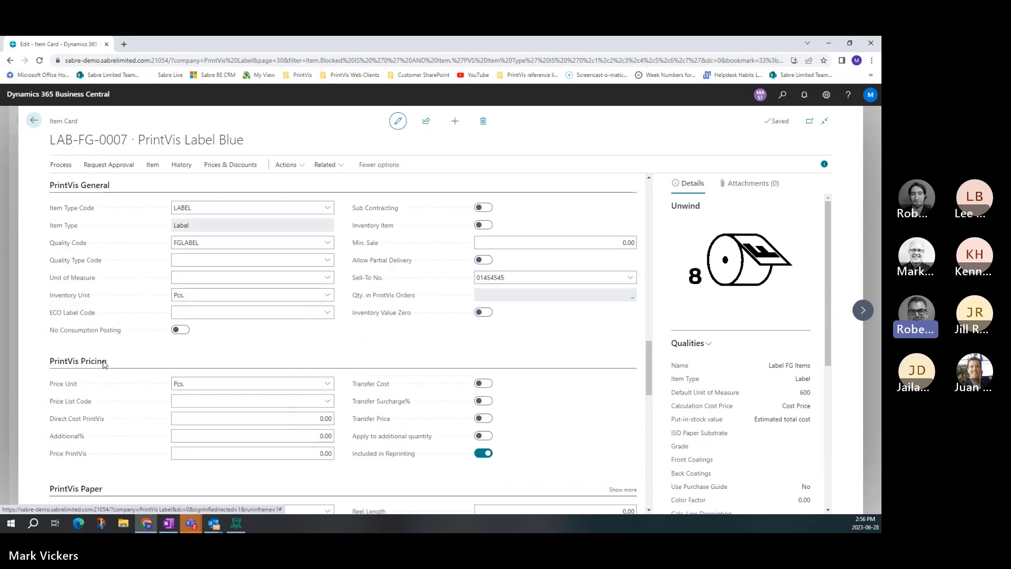
{"action": "scroll", "coordinate": [111, 362], "scroll_direction": "down", "scroll_amount": 2}
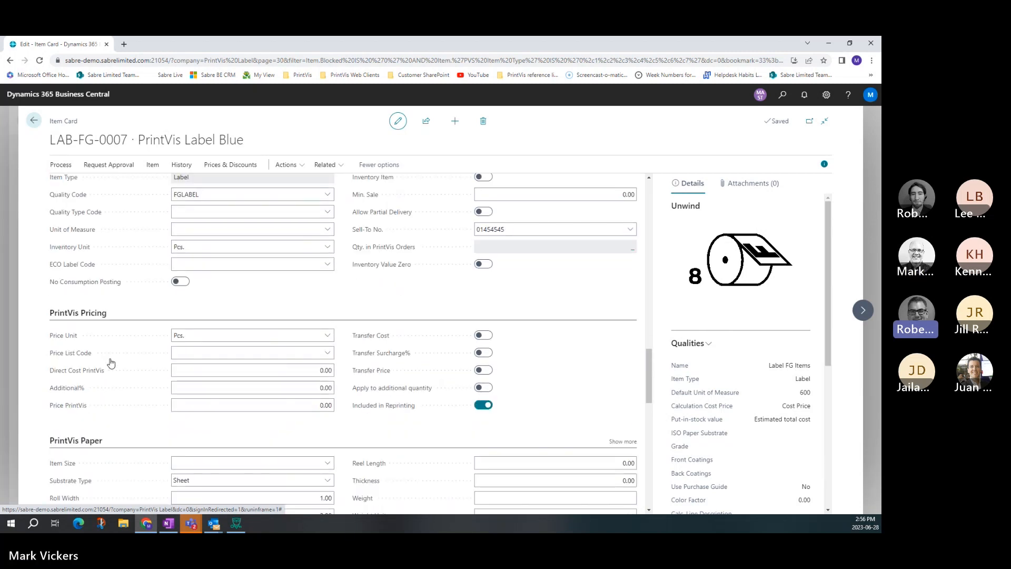
Collapse the PrintVis Pricing, General, Paper and Ink sections and examine the template, unwind and tool fields under PrintVis Finished Goods.
{"action": "left_click", "coordinate": [105, 314]}
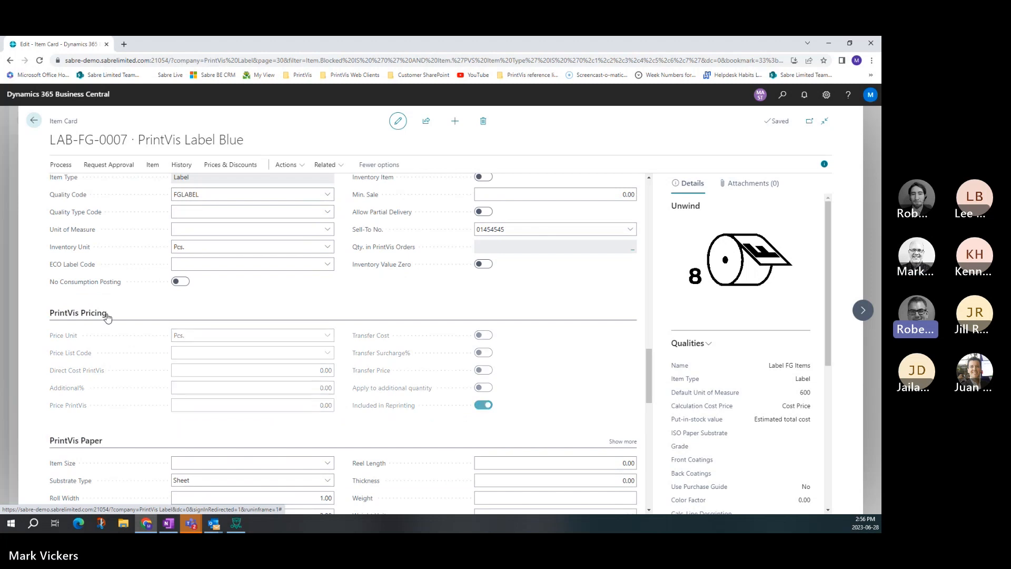
{"action": "scroll", "coordinate": [118, 237], "scroll_direction": "up", "scroll_amount": 4}
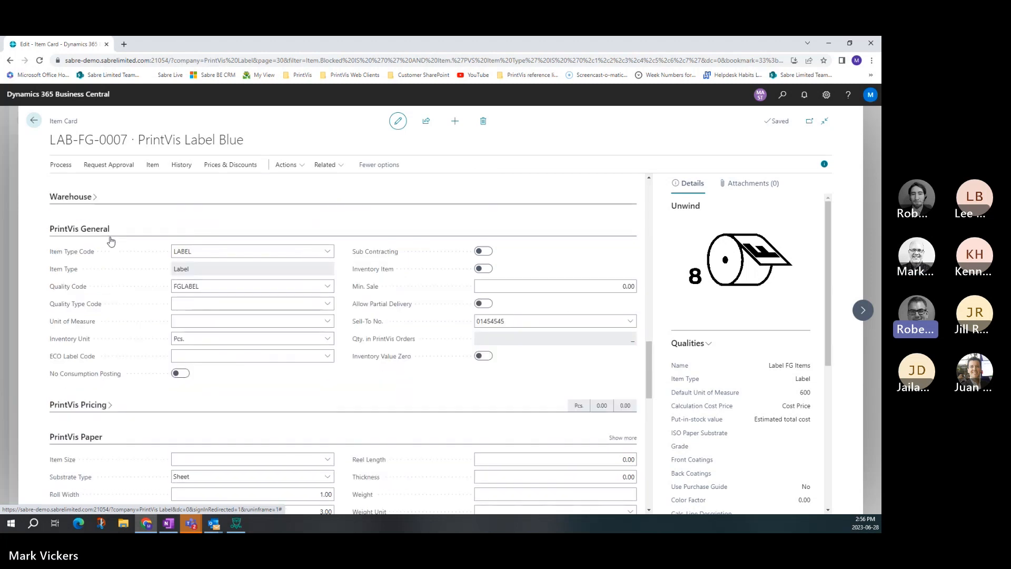
{"action": "left_click", "coordinate": [108, 231]}
{"action": "left_click", "coordinate": [98, 295]}
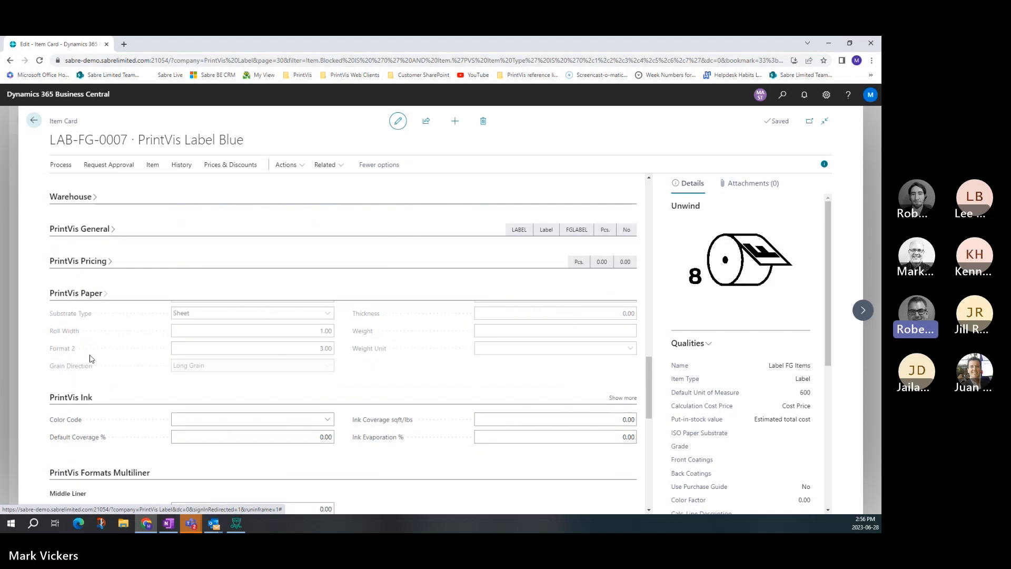
{"action": "left_click", "coordinate": [90, 326]}
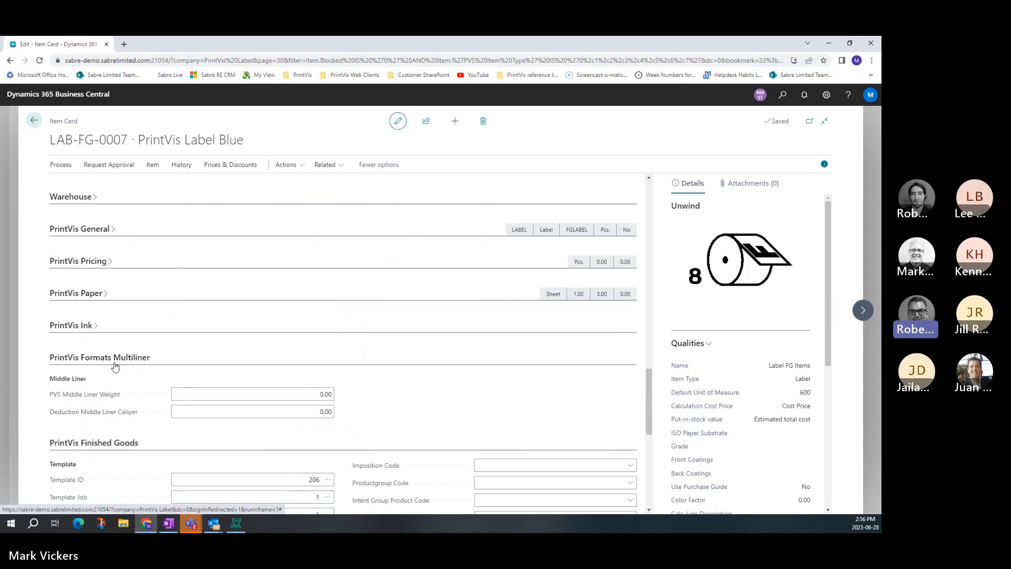
{"action": "scroll", "coordinate": [239, 333], "scroll_direction": "down", "scroll_amount": 3}
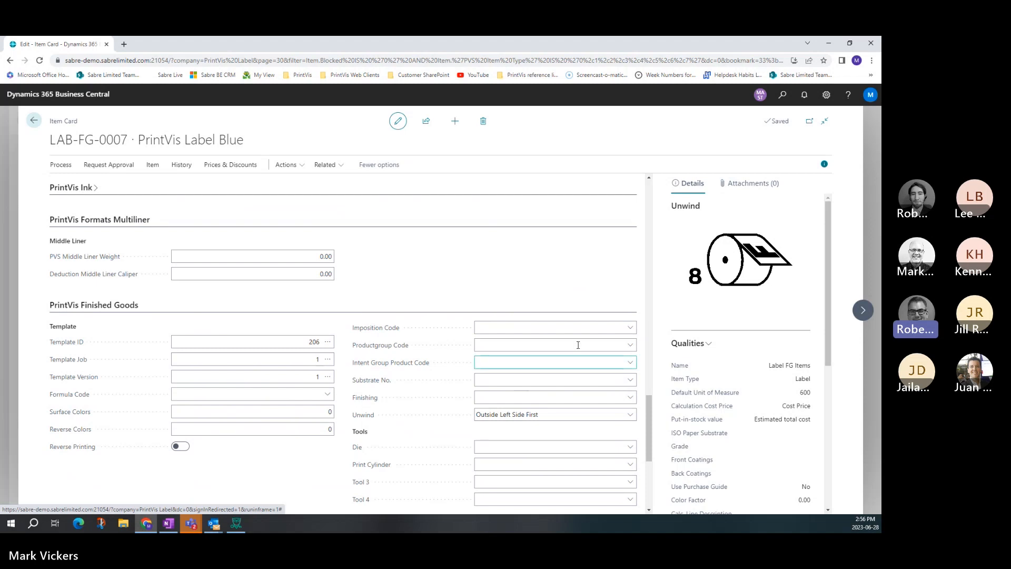
{"action": "scroll", "coordinate": [230, 295], "scroll_direction": "up", "scroll_amount": 1}
{"action": "scroll", "coordinate": [230, 295], "scroll_direction": "up", "scroll_amount": 4}
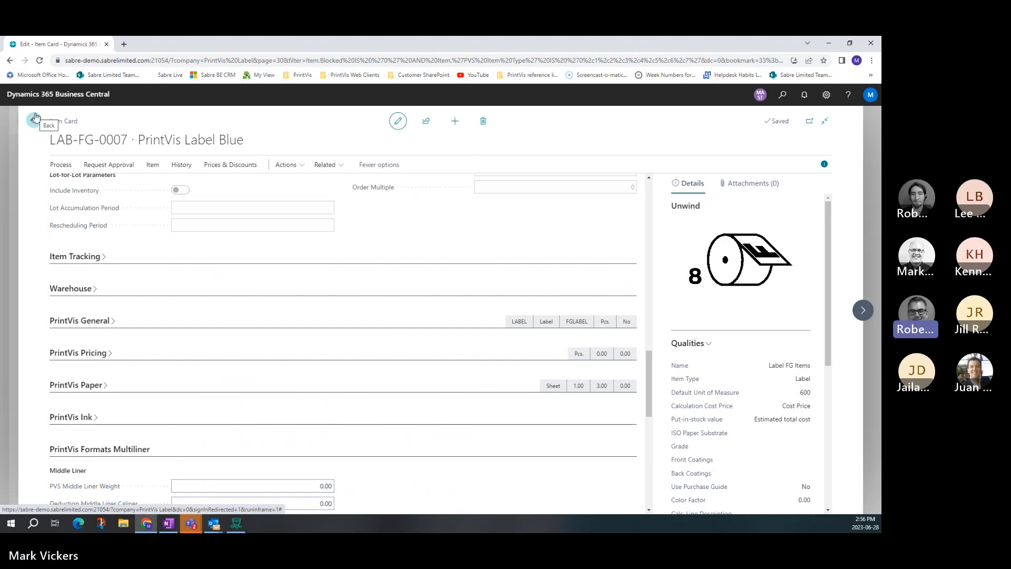
{"action": "scroll", "coordinate": [117, 324], "scroll_direction": "down", "scroll_amount": 4}
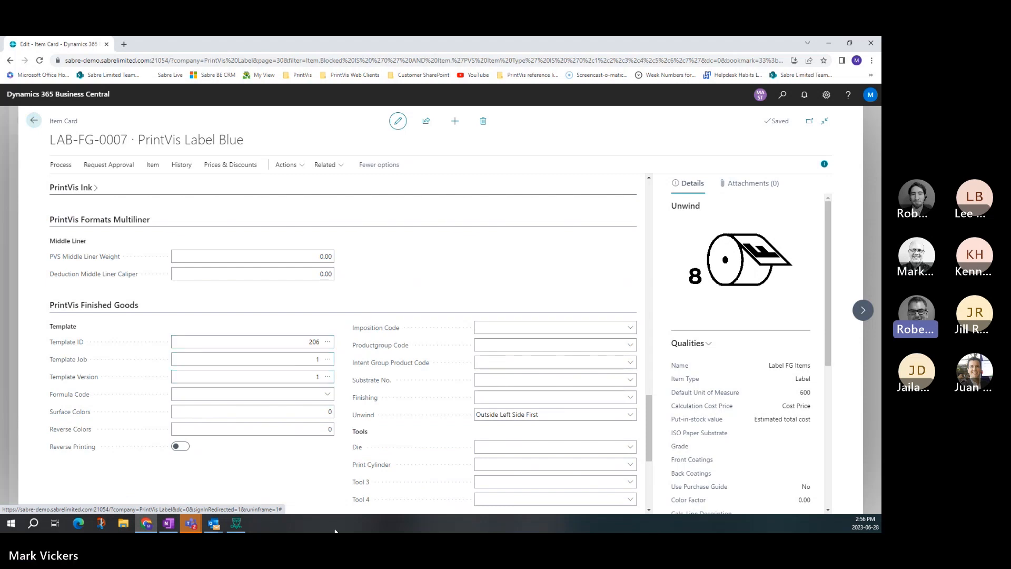
{"action": "scroll", "coordinate": [320, 486], "scroll_direction": "down", "scroll_amount": 1}
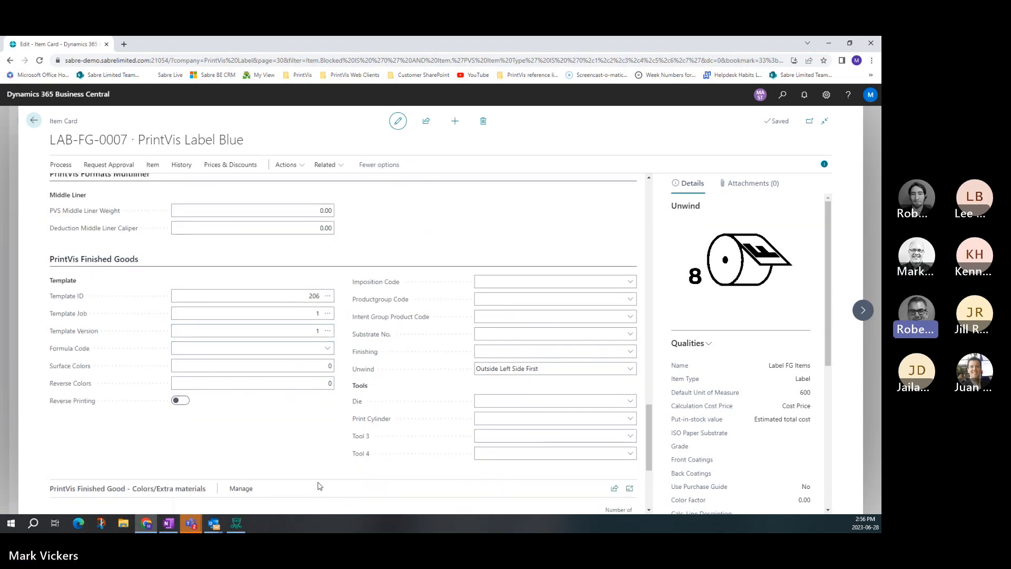
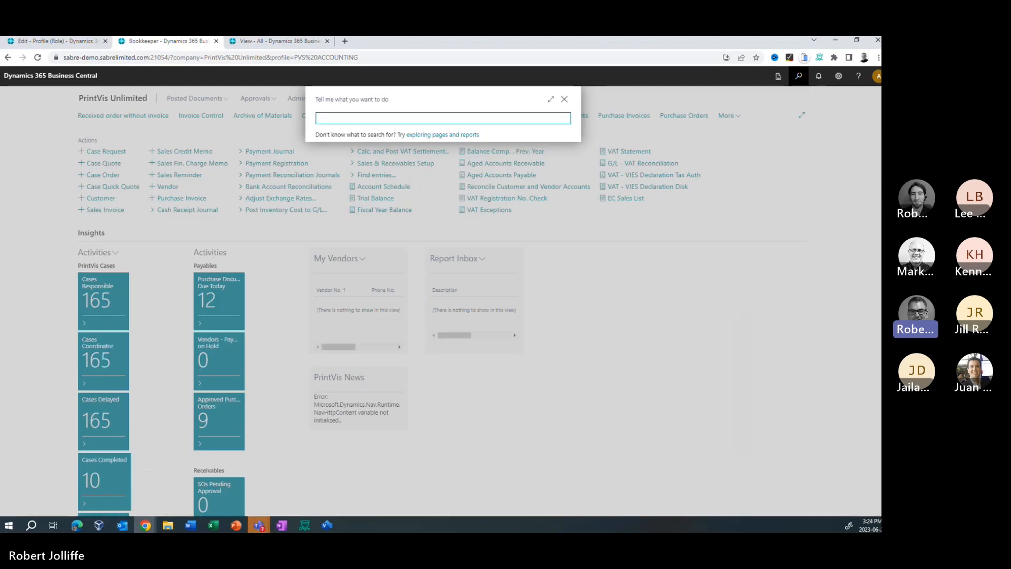
Search the PrintVis Unlimited company's pages for "case man".
{"action": "type", "text": "case man"}
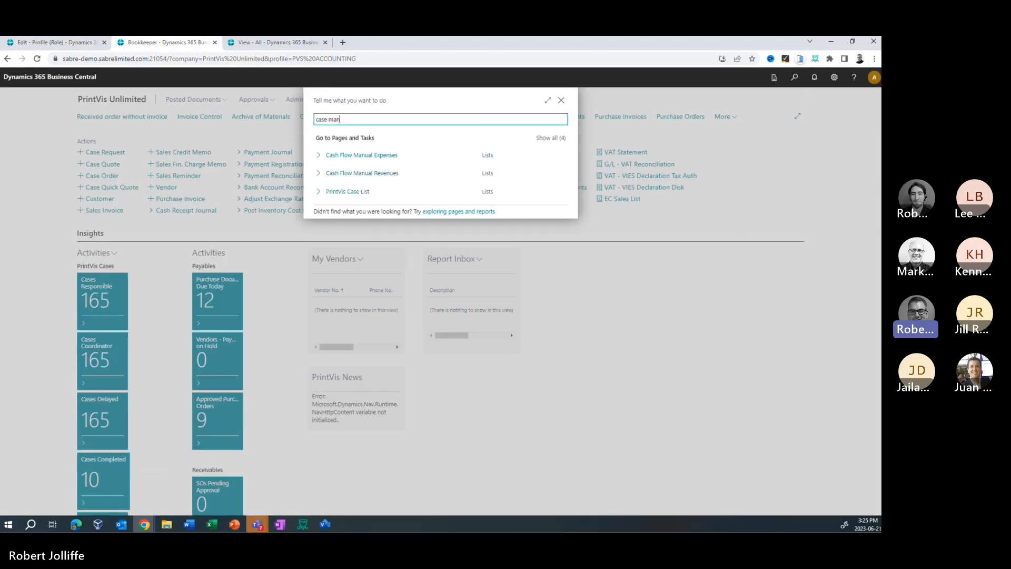